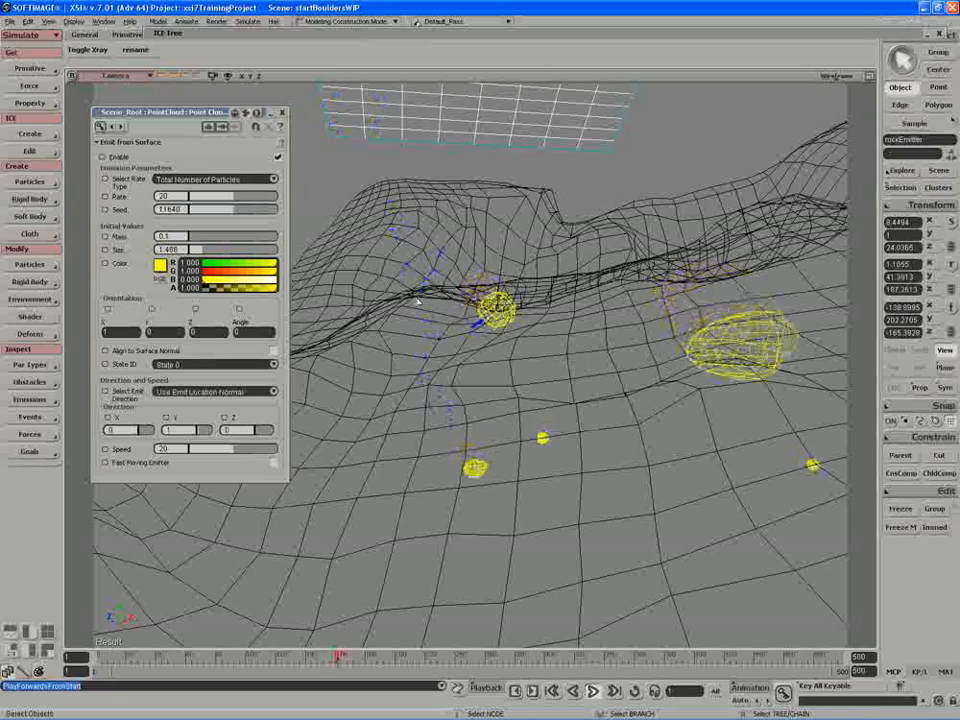
Step: Stop the simulation playback and display the camera view in textured decal mode
{"action": "key", "text": "Up"}
{"action": "middle_click", "coordinate": [829, 79]}
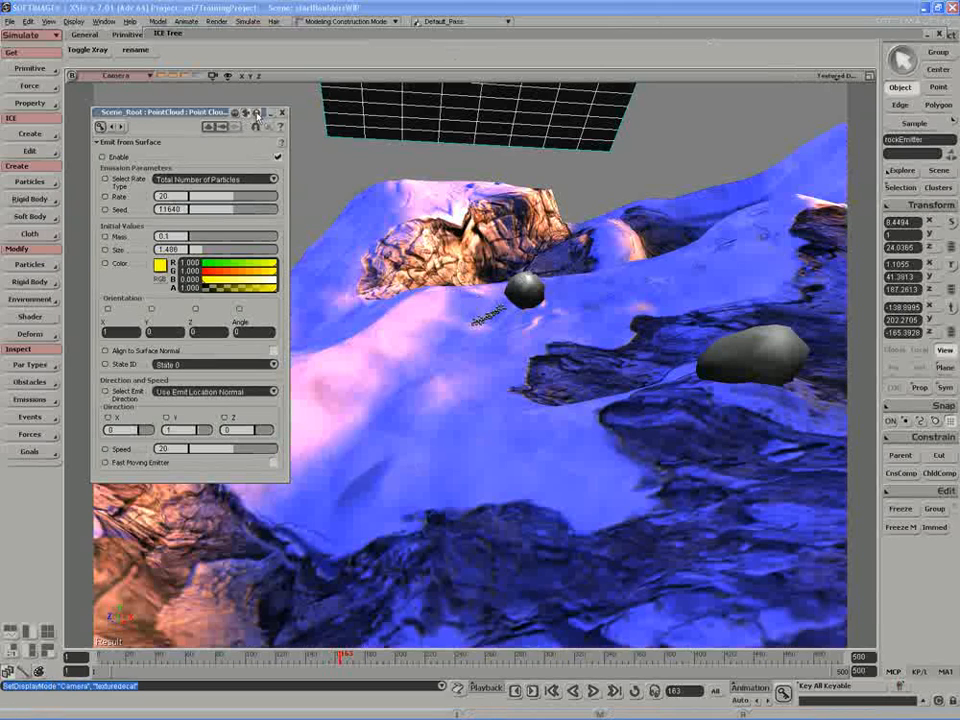
Step: Set the Emit from Surface particle mass to 6
{"action": "left_click_drag", "start_coordinate": [237, 118], "coordinate": [215, 103]}
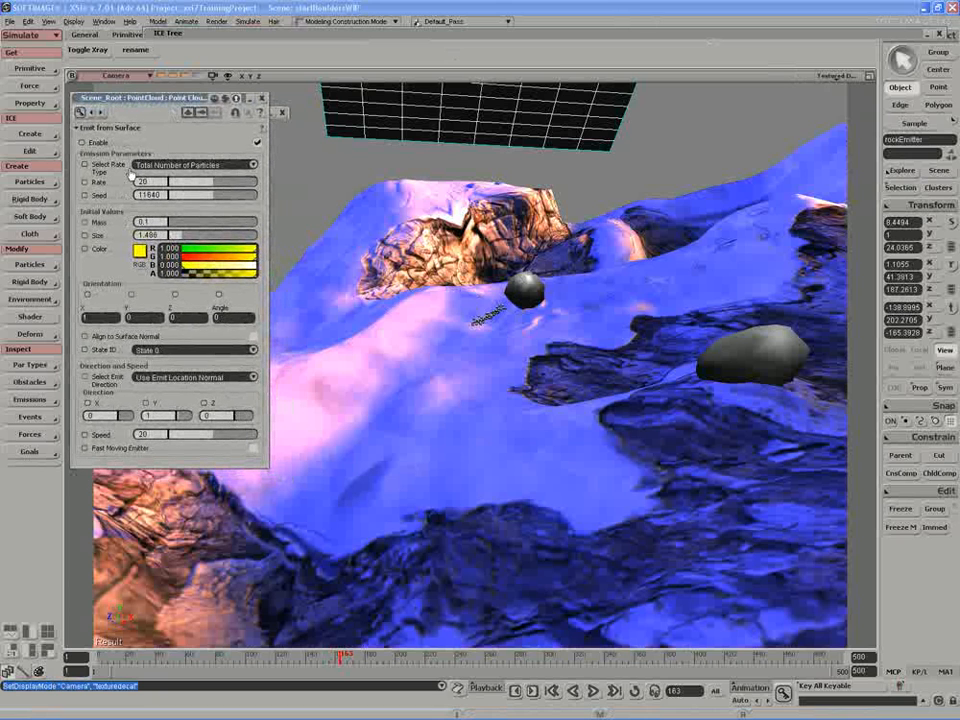
{"action": "left_click_drag", "start_coordinate": [115, 97], "coordinate": [107, 87]}
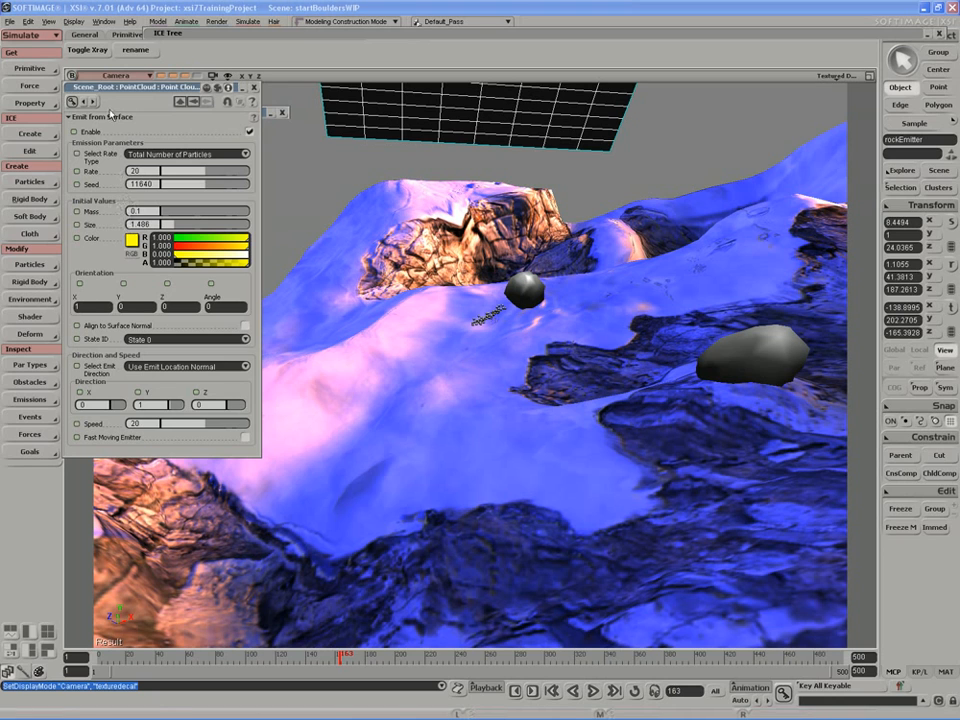
{"action": "left_click_drag", "start_coordinate": [113, 88], "coordinate": [107, 77]}
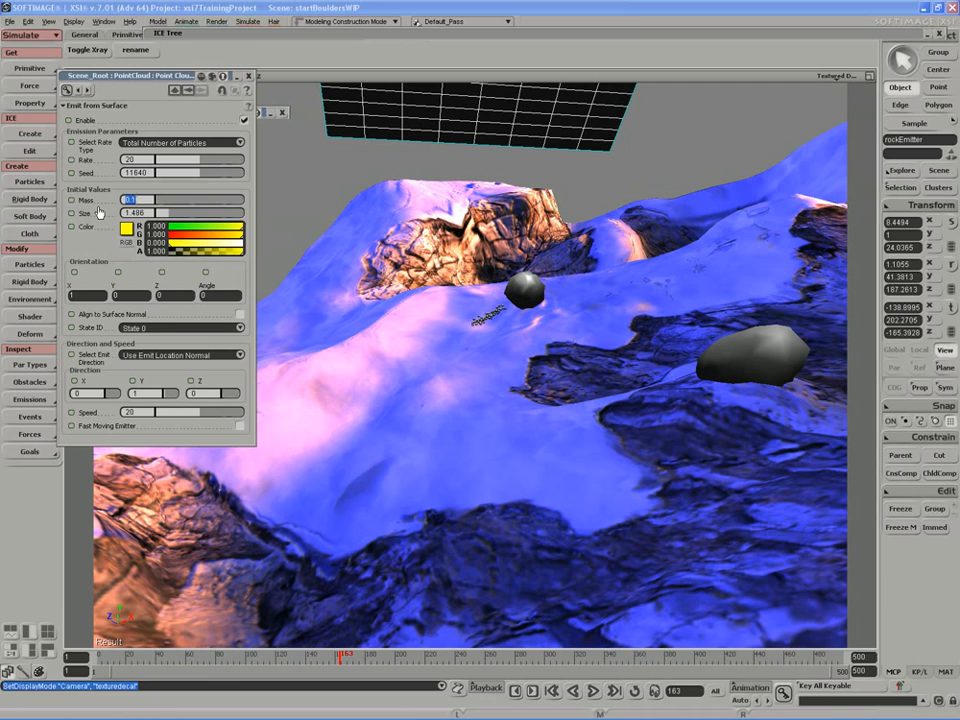
{"action": "type", "text": "6"}
{"action": "key", "text": "Return"}
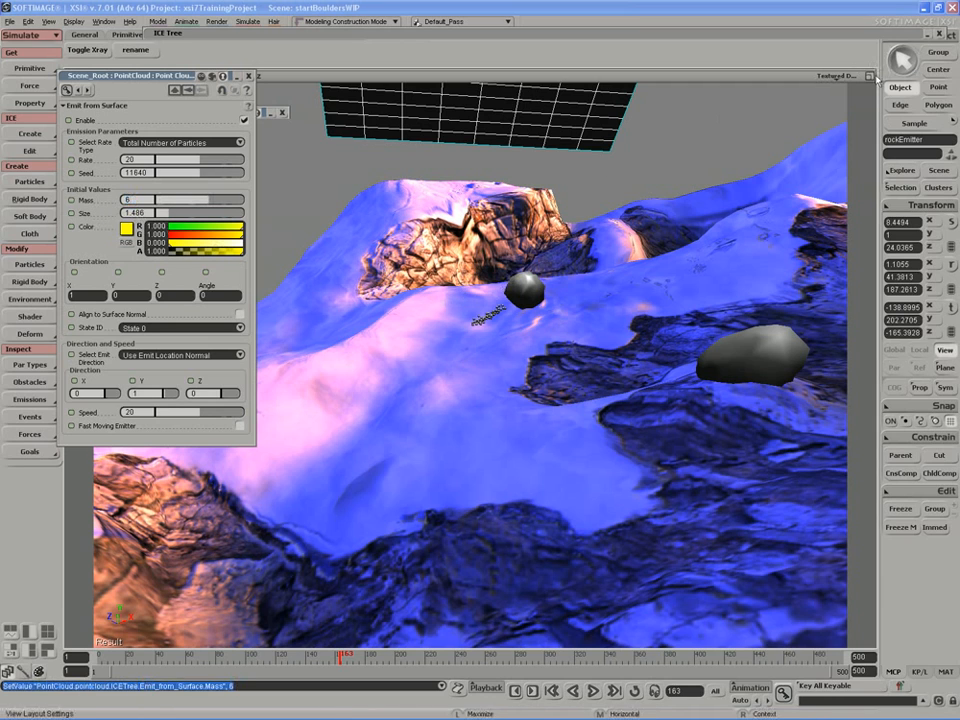
Step: Restore the four-view layout and expand the ICE Tree to inspect the Spawn on Collision node's settings
{"action": "left_click", "coordinate": [870, 76]}
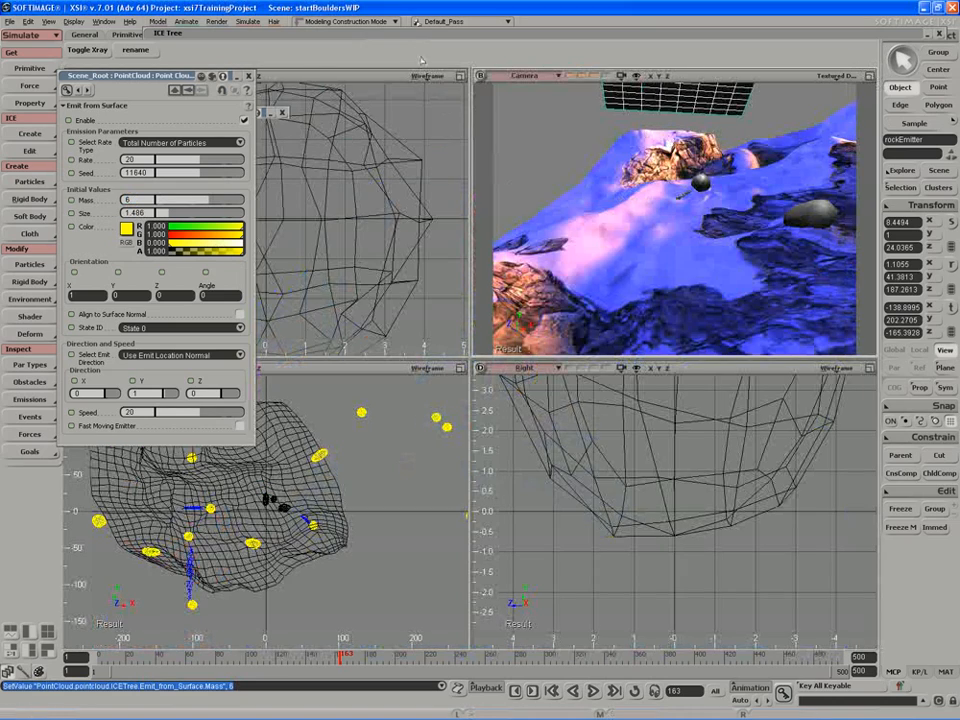
{"action": "double_click", "coordinate": [422, 37]}
{"action": "left_click_drag", "start_coordinate": [477, 229], "coordinate": [776, 229]}
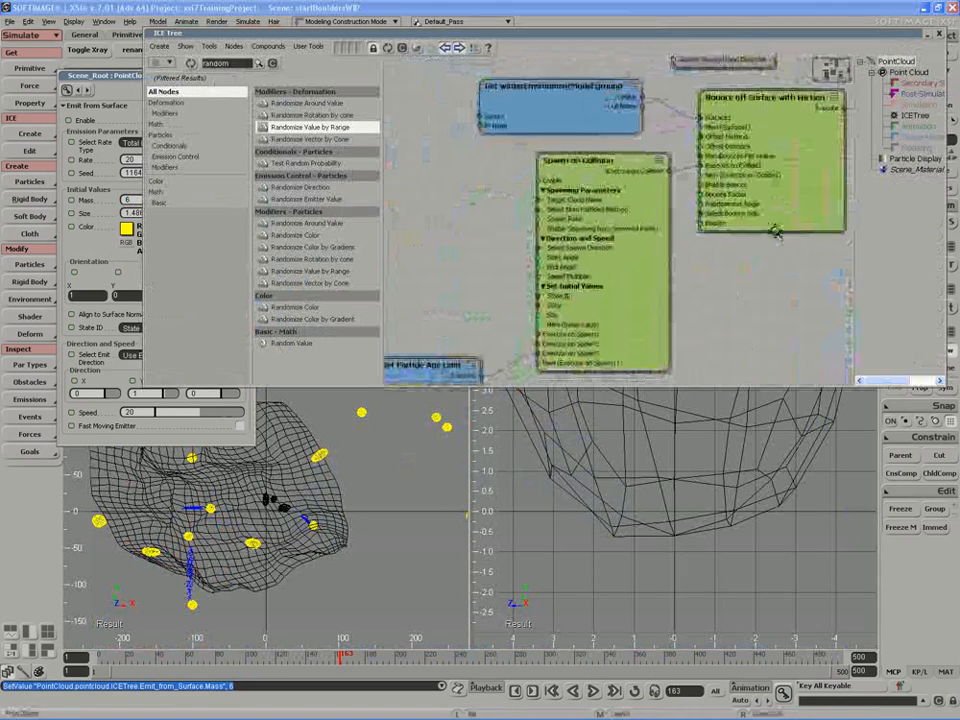
{"action": "double_click", "coordinate": [595, 225]}
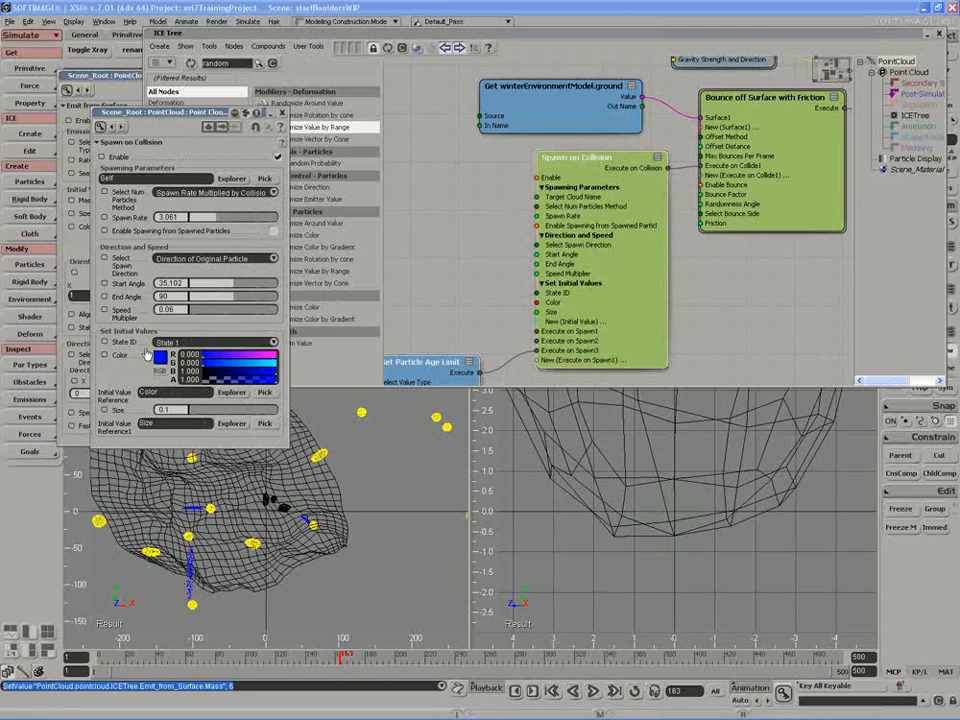
{"action": "left_click", "coordinate": [283, 115]}
Step: Find the Set Particle Mass node and connect it to Execute on Spawn2 of Spawn on Collision
{"action": "left_click_drag", "start_coordinate": [506, 285], "coordinate": [580, 249]}
{"action": "double_click", "coordinate": [241, 66]}
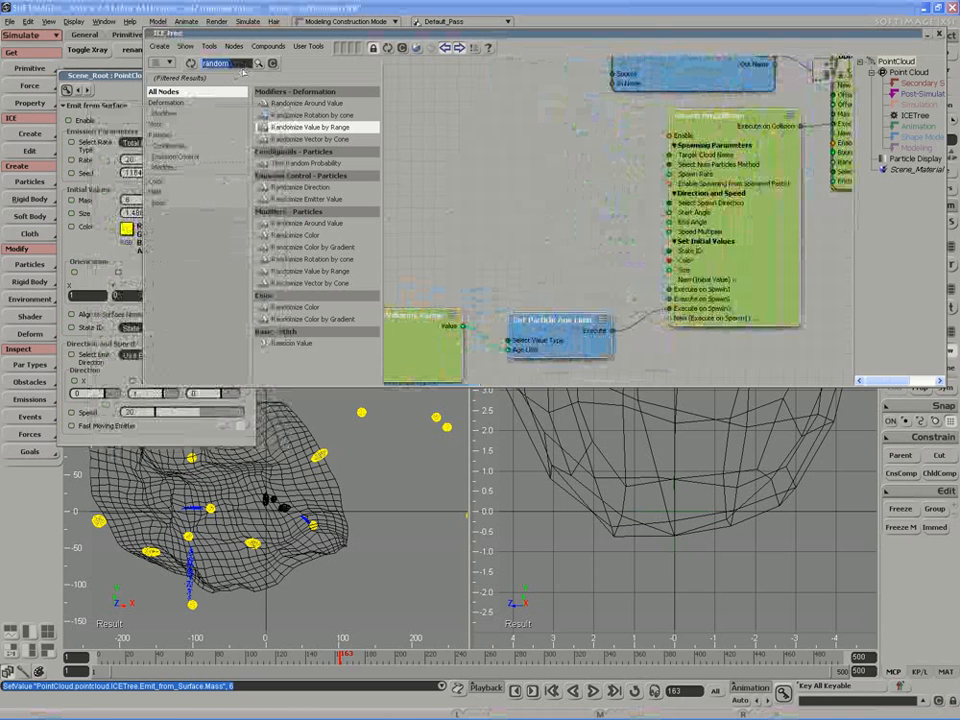
{"action": "key", "text": "BackSpace"}
{"action": "left_click", "coordinate": [166, 321]}
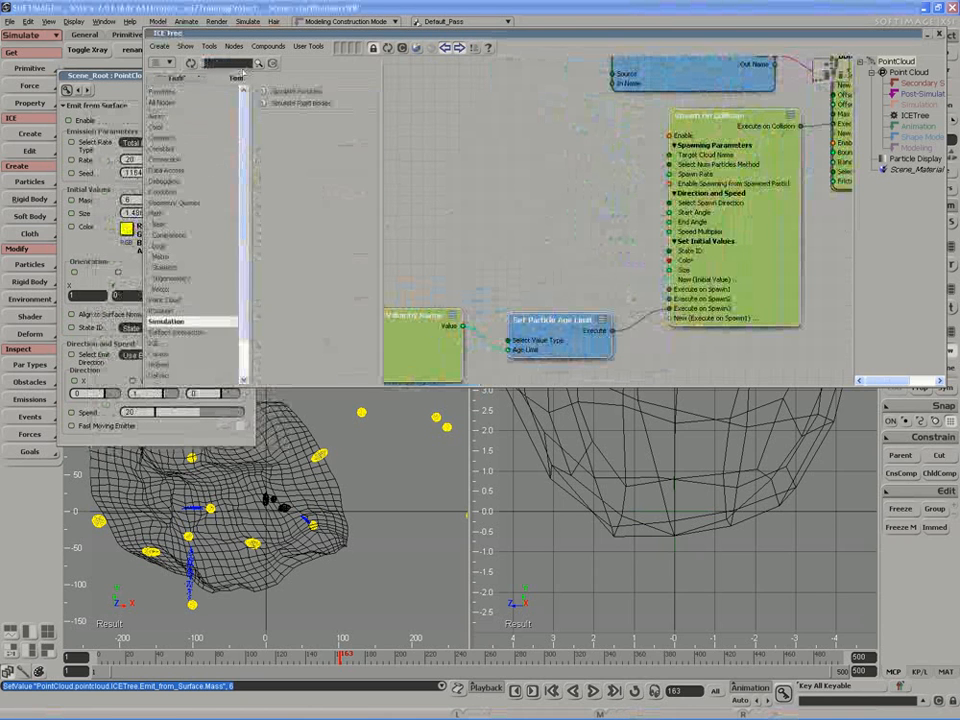
{"action": "type", "text": "mass"}
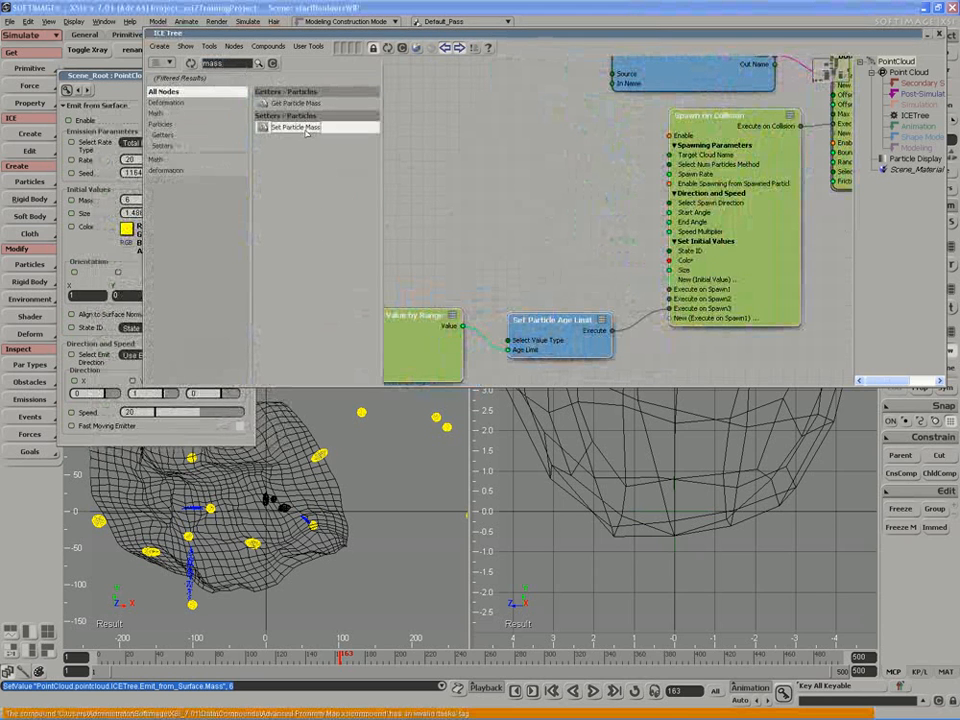
{"action": "left_click_drag", "start_coordinate": [290, 130], "coordinate": [673, 300]}
{"action": "left_click_drag", "start_coordinate": [519, 279], "coordinate": [589, 271]}
{"action": "left_click_drag", "start_coordinate": [511, 326], "coordinate": [506, 325]}
{"action": "left_click_drag", "start_coordinate": [621, 257], "coordinate": [625, 259]}
Step: Duplicate the Randomize Value by Range node and connect the copy's value to Mass on Set Particle Mass
{"action": "left_click", "coordinate": [496, 311]}
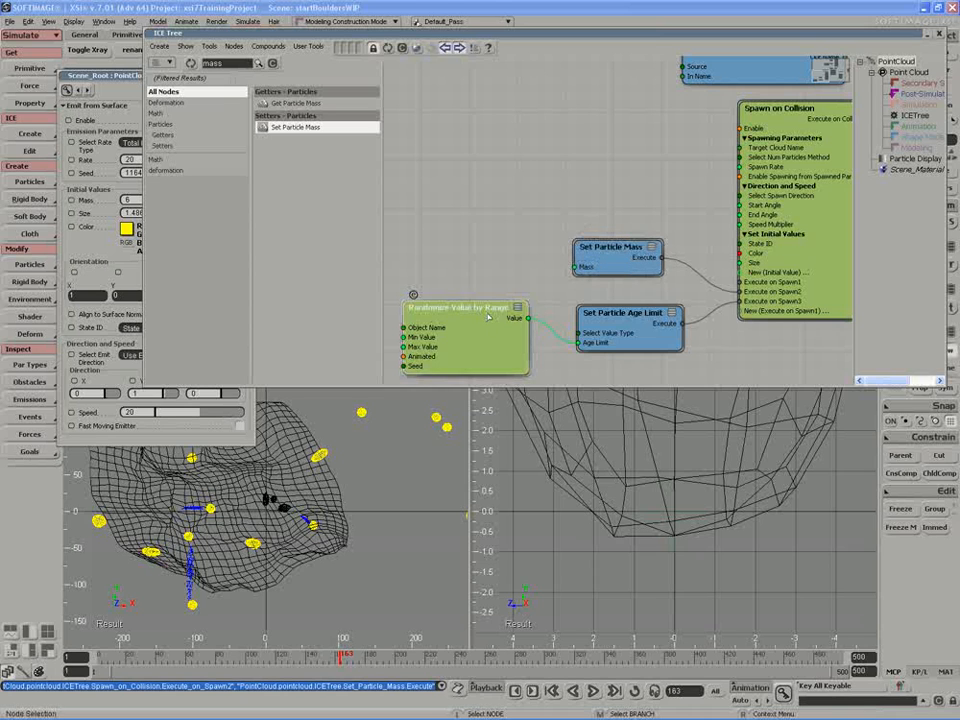
{"action": "key", "text": "ctrl+d"}
{"action": "left_click_drag", "start_coordinate": [489, 338], "coordinate": [578, 267]}
Step: Set the mass randomizer's range to a minimum of 0.08 and a maximum of 0.13
{"action": "double_click", "coordinate": [440, 250]}
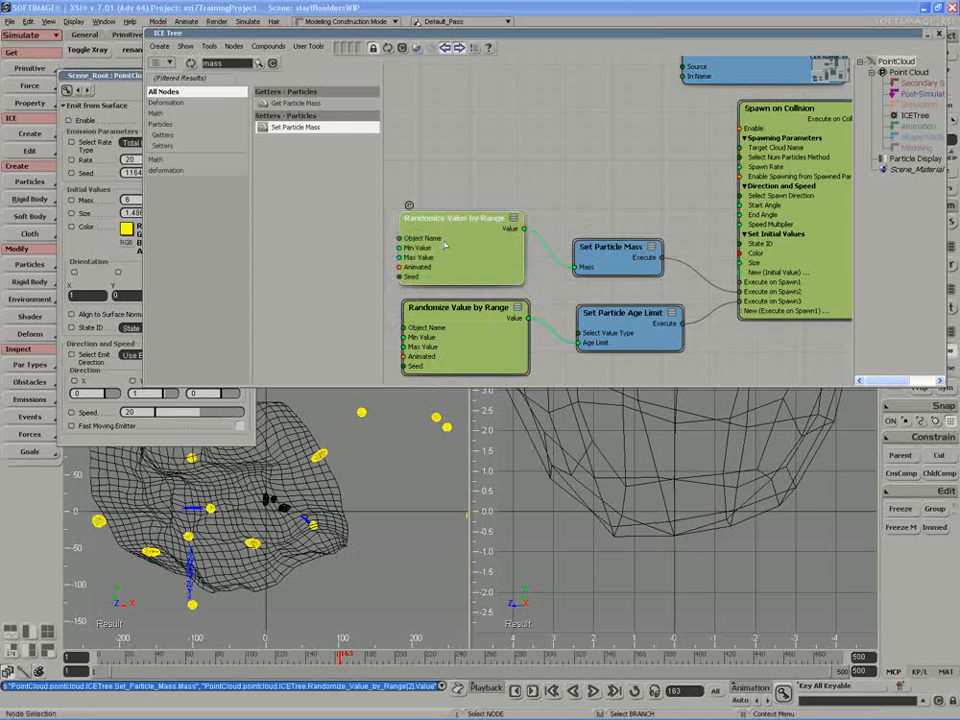
{"action": "left_click", "coordinate": [172, 170]}
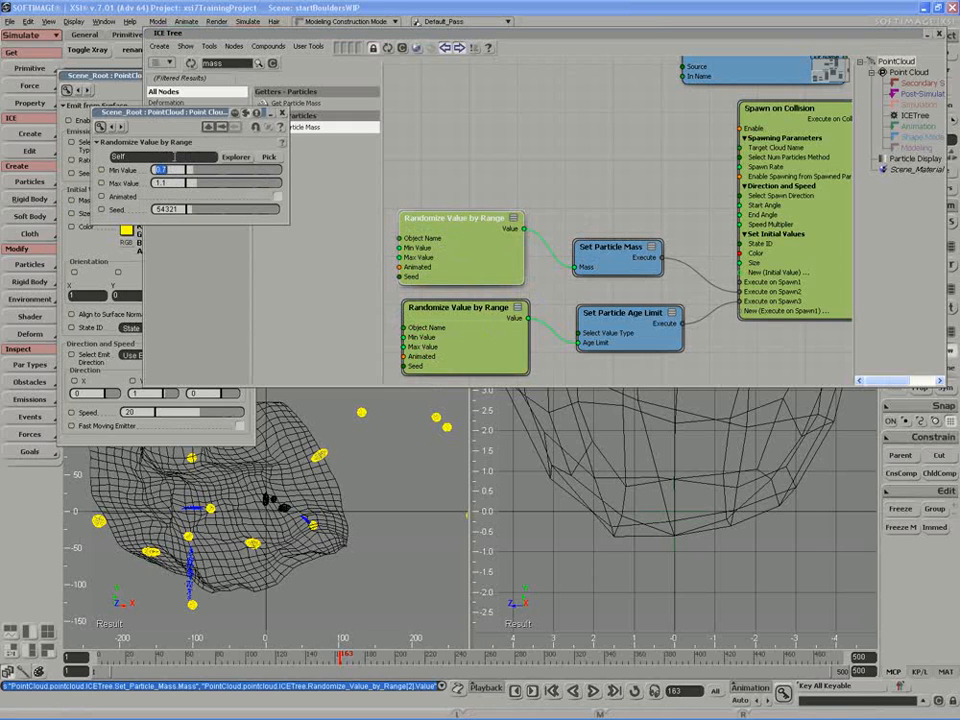
{"action": "type", "text": "0.08"}
{"action": "key", "text": "Tab"}
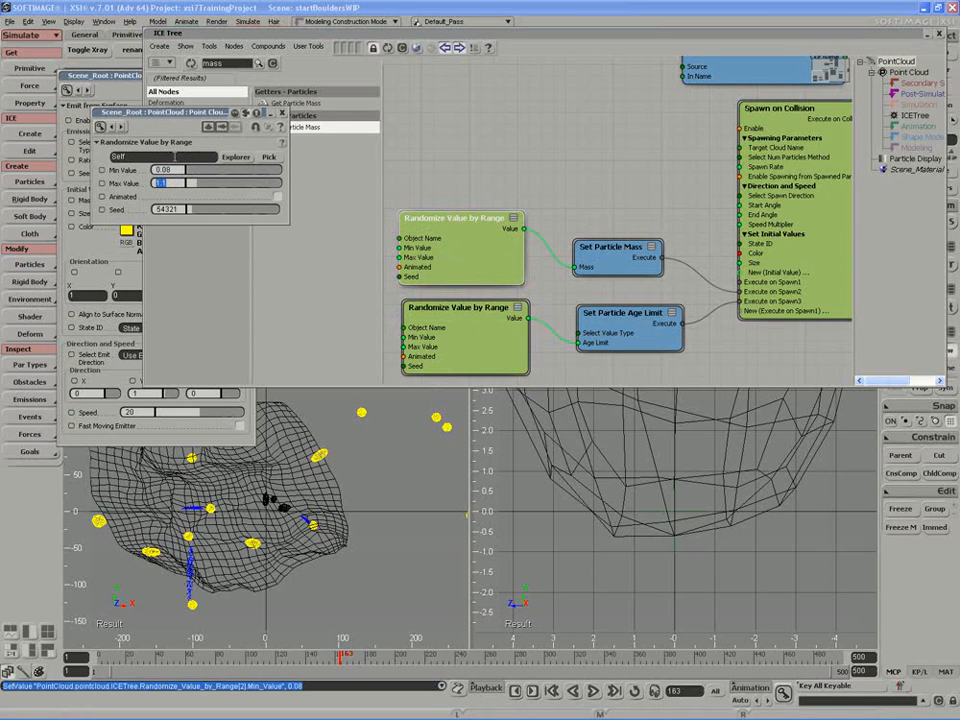
{"action": "type", "text": "1.3"}
{"action": "double_click", "coordinate": [165, 184]}
{"action": "type", "text": "0.13"}
{"action": "left_click", "coordinate": [283, 114]}
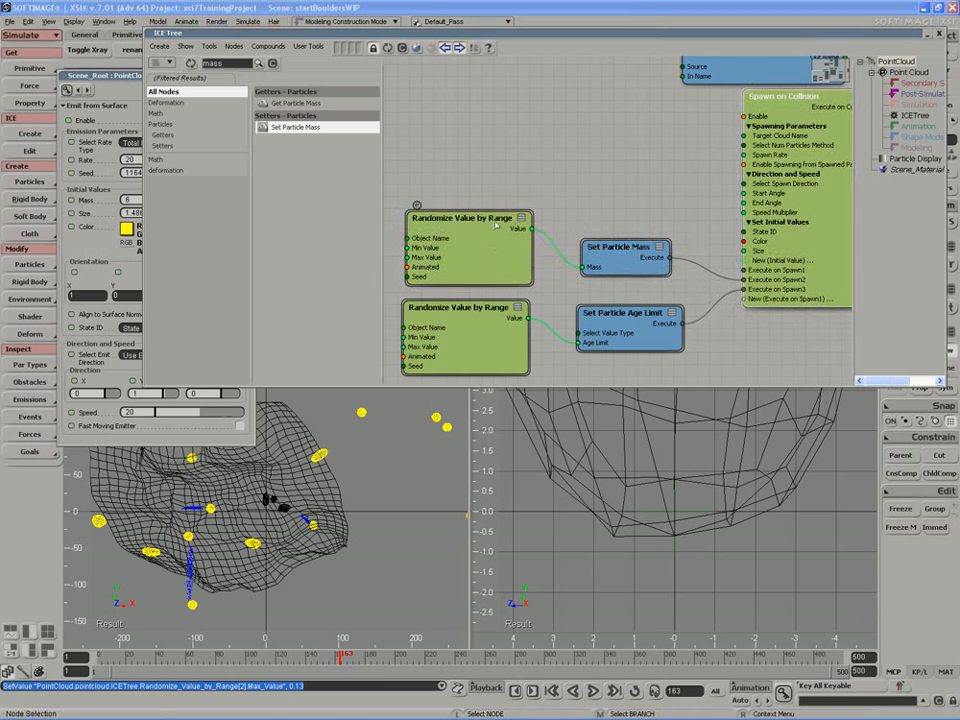
Step: Connect the mass randomizer's value to the Size input of Spawn on Collision as well
{"action": "left_click_drag", "start_coordinate": [420, 239], "coordinate": [412, 219]}
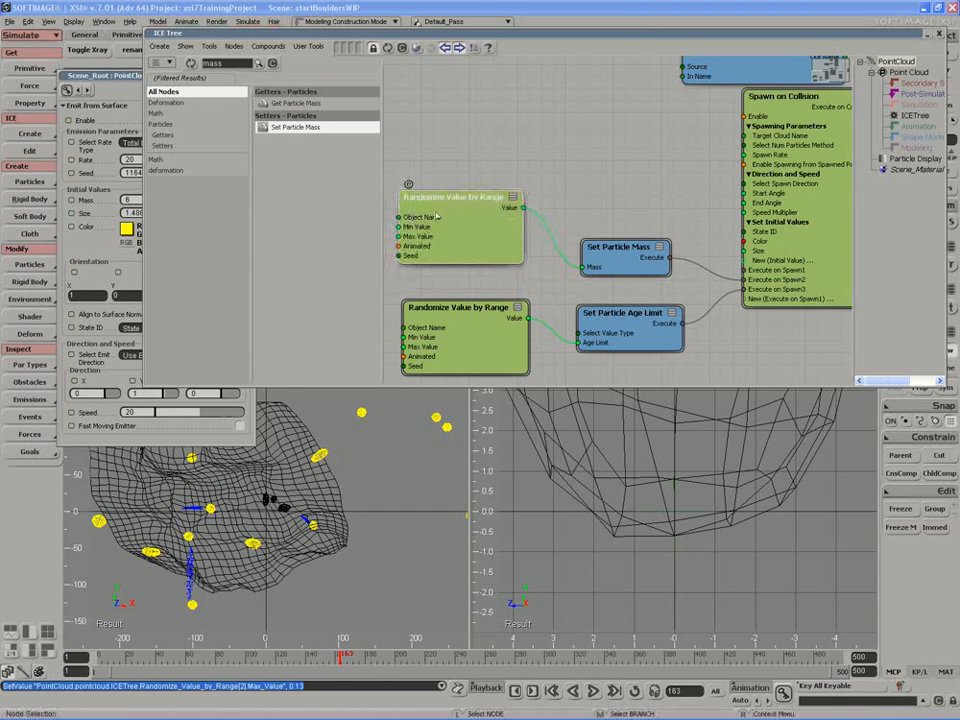
{"action": "double_click", "coordinate": [788, 221]}
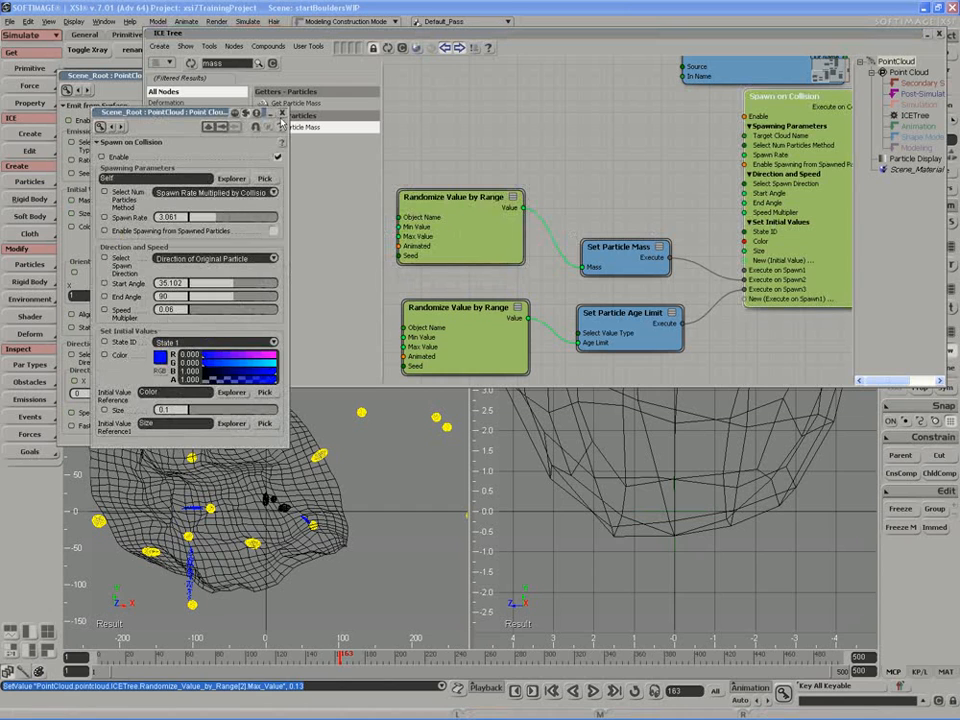
{"action": "left_click", "coordinate": [282, 113]}
{"action": "left_click_drag", "start_coordinate": [458, 220], "coordinate": [451, 193]}
{"action": "left_click_drag", "start_coordinate": [624, 259], "coordinate": [625, 265], "text": "shift"}
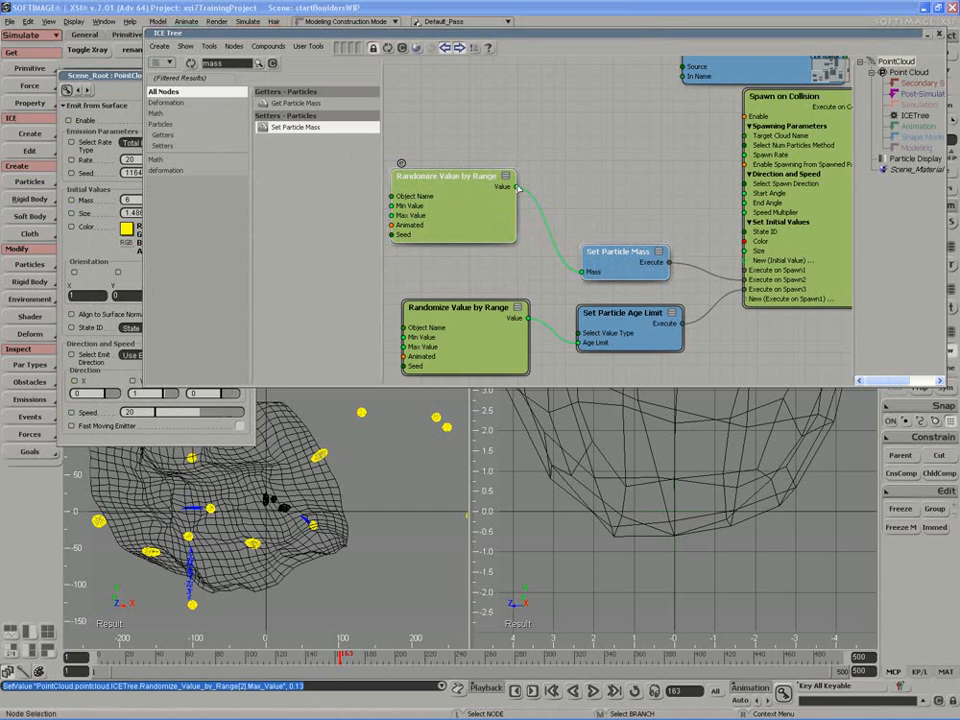
{"action": "left_click_drag", "start_coordinate": [517, 187], "coordinate": [753, 252]}
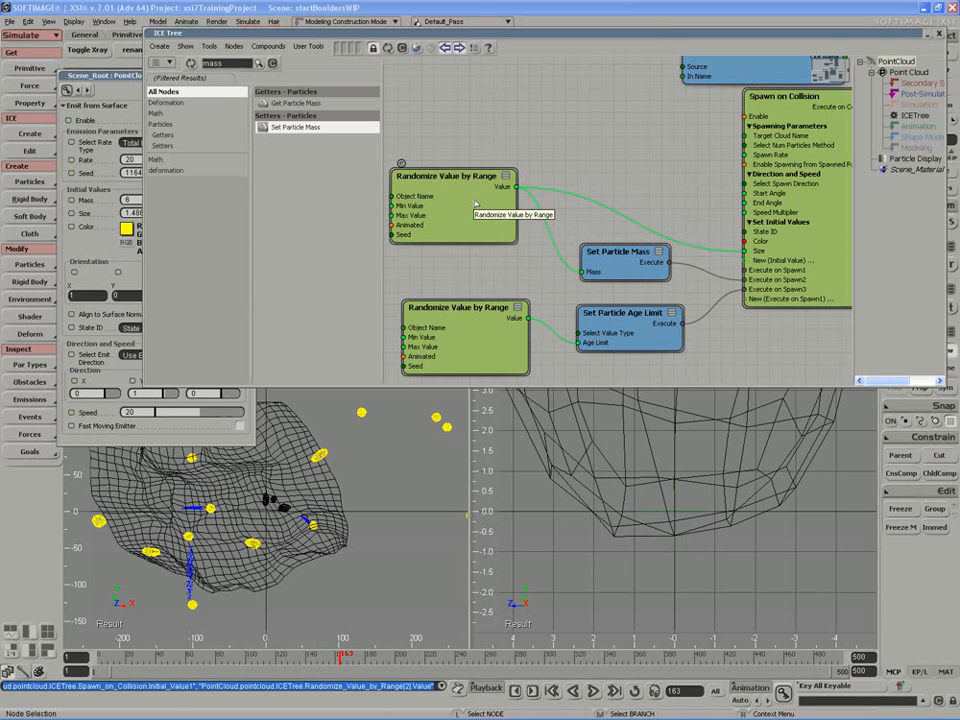
Step: Reposition the Spawn on Collision and Set Particle Mass nodes to tidy the tree
{"action": "left_click_drag", "start_coordinate": [699, 206], "coordinate": [645, 206]}
{"action": "left_click_drag", "start_coordinate": [751, 179], "coordinate": [744, 192]}
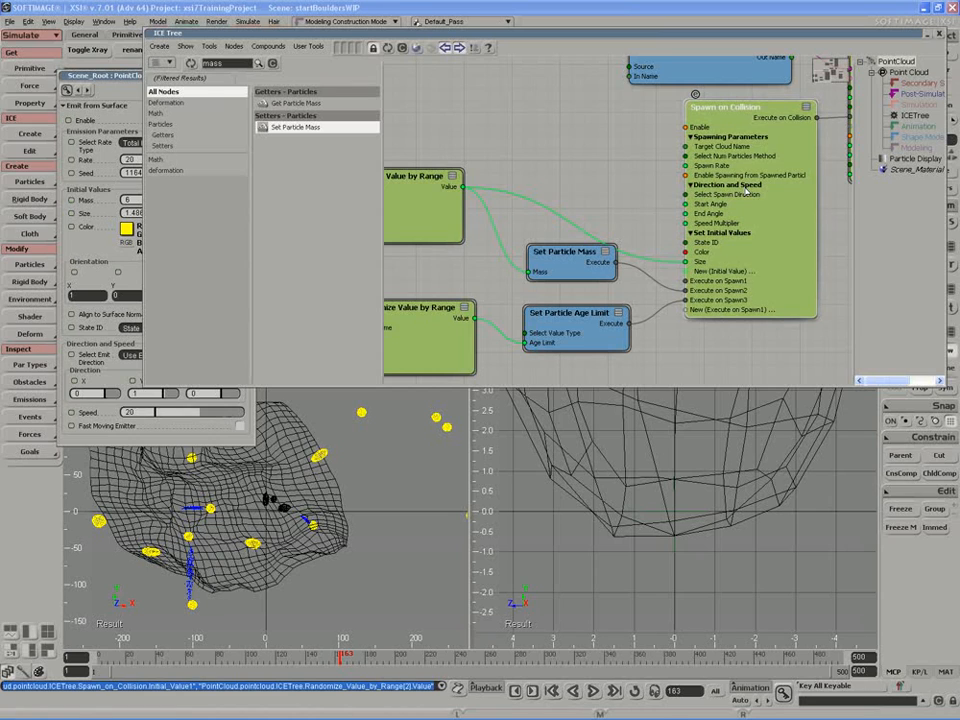
{"action": "left_click_drag", "start_coordinate": [746, 191], "coordinate": [743, 190]}
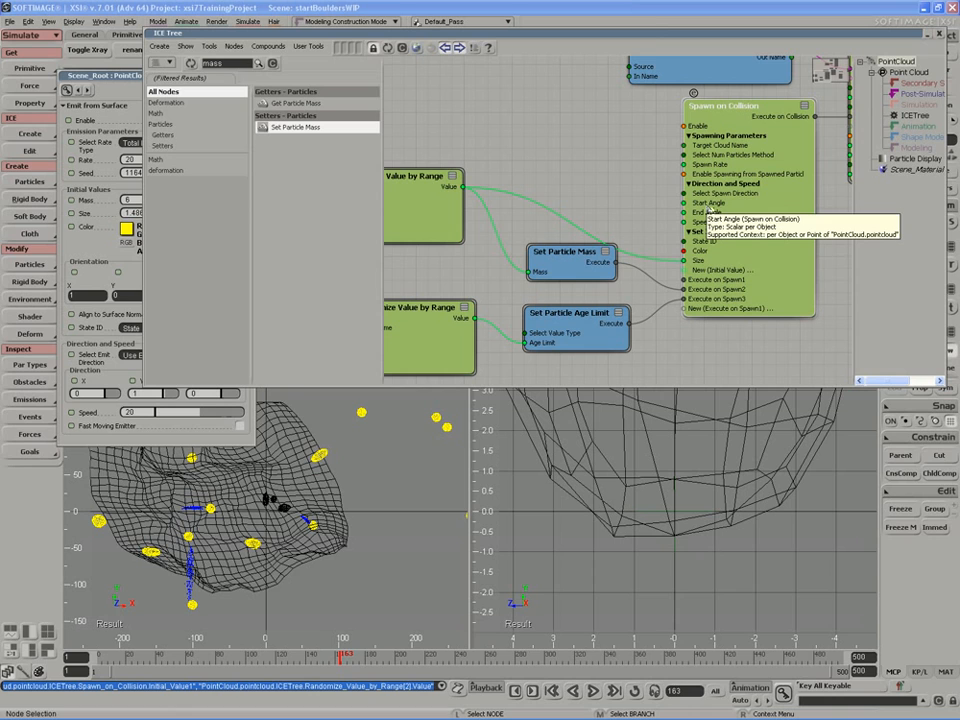
{"action": "left_click_drag", "start_coordinate": [709, 222], "coordinate": [695, 222]}
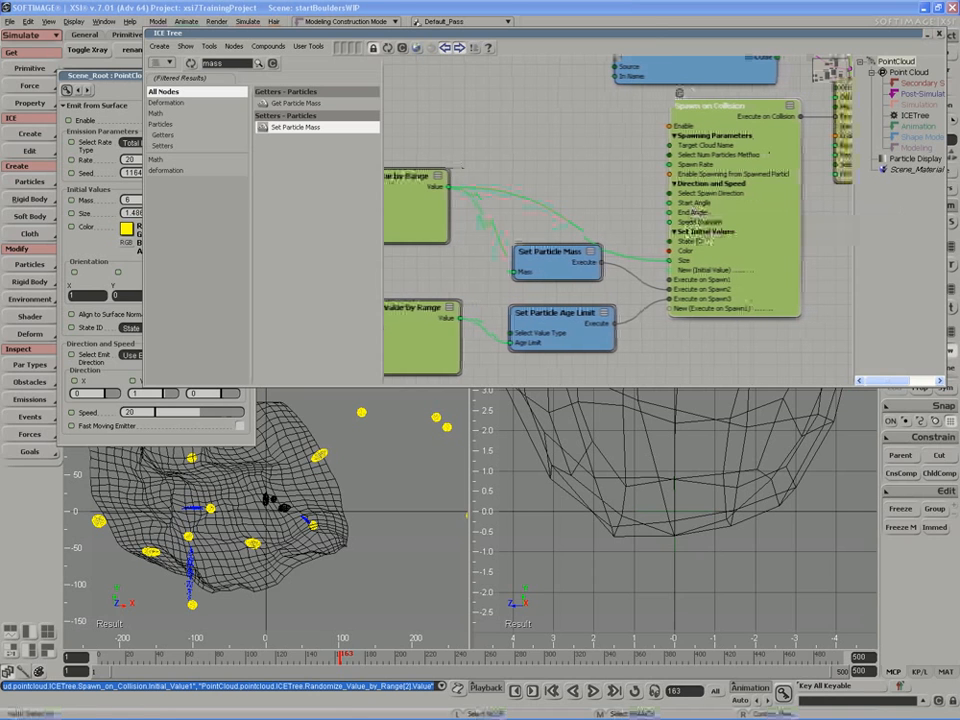
{"action": "left_click_drag", "start_coordinate": [552, 264], "coordinate": [567, 278]}
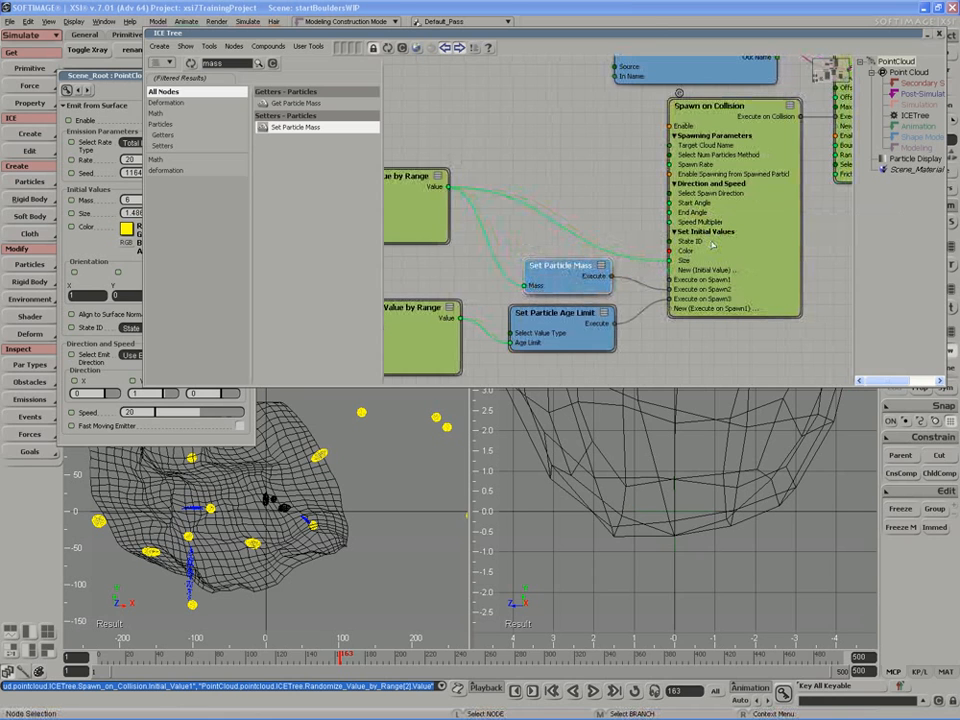
Step: Find the Randomize Color by Gradient node and connect its output to Color on Spawn on Collision
{"action": "double_click", "coordinate": [238, 66]}
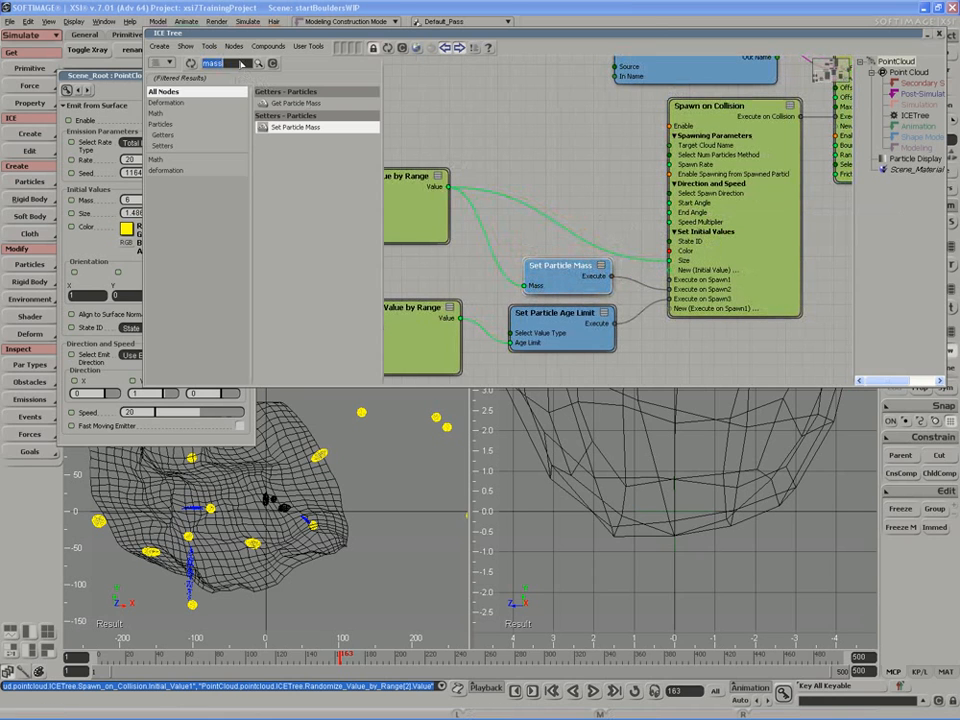
{"action": "type", "text": "rand"}
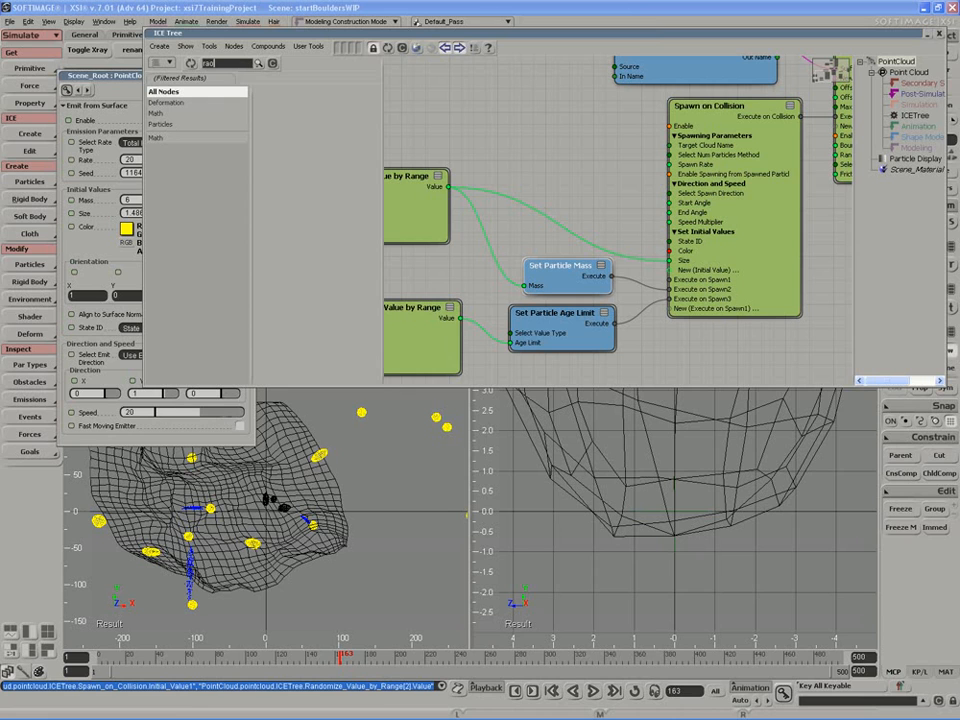
{"action": "key", "text": "BackSpace"}
{"action": "type", "text": "d"}
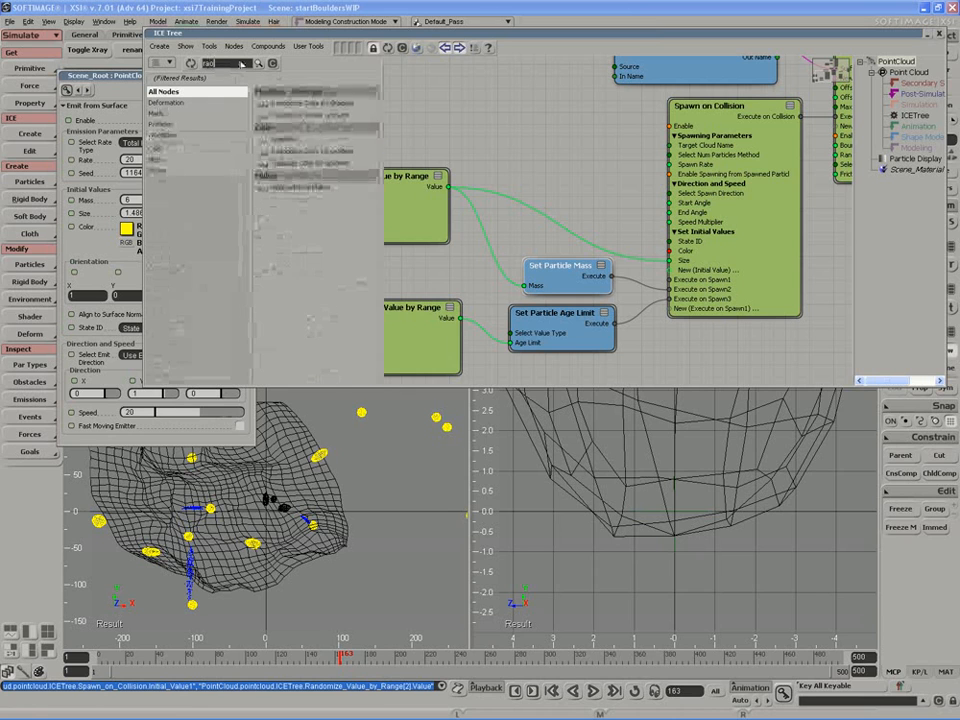
{"action": "type", "text": "do"}
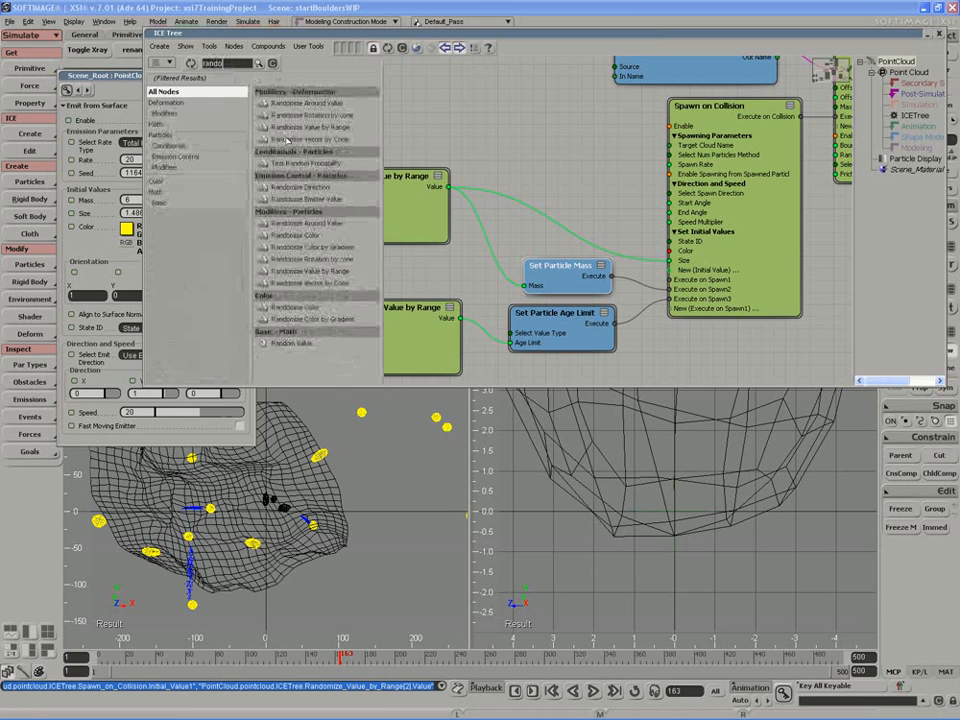
{"action": "left_click_drag", "start_coordinate": [313, 246], "coordinate": [507, 173]}
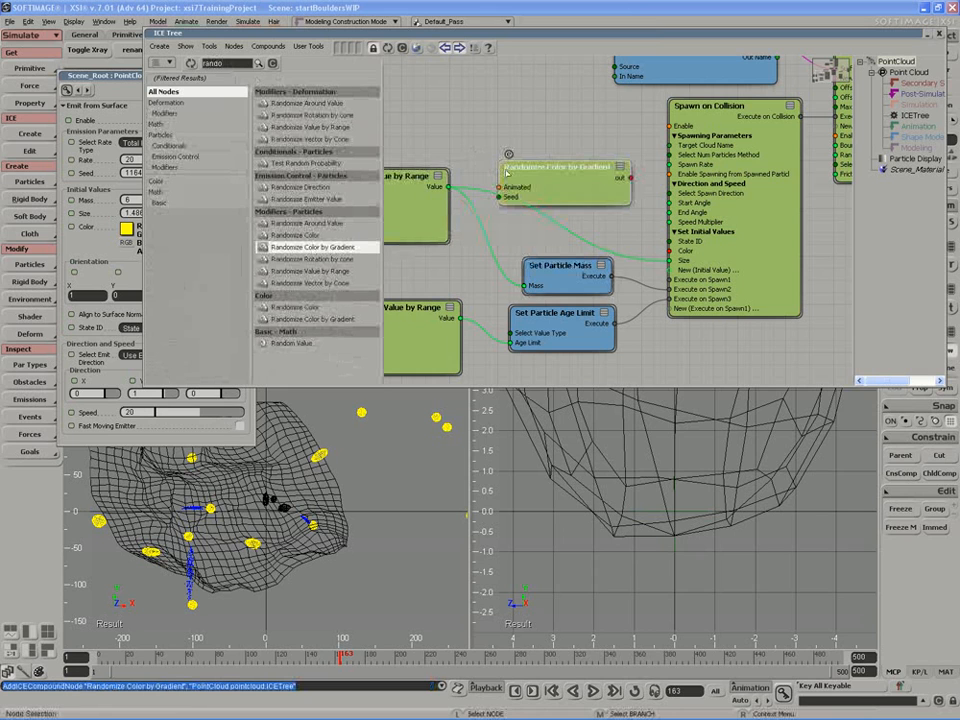
{"action": "left_click_drag", "start_coordinate": [562, 191], "coordinate": [550, 186]}
{"action": "left_click_drag", "start_coordinate": [620, 173], "coordinate": [671, 252]}
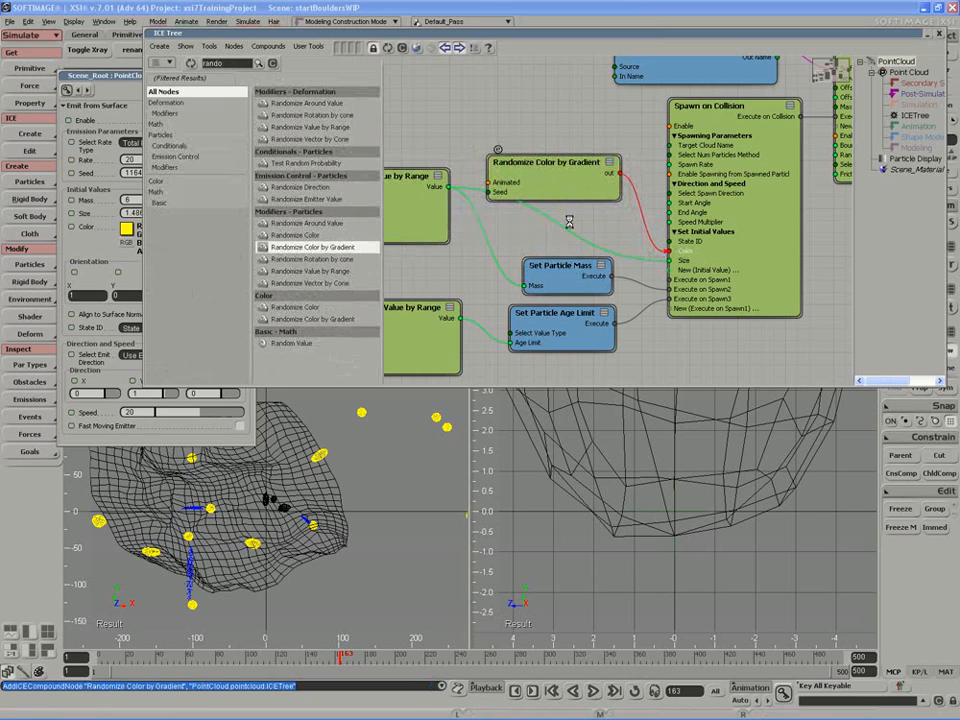
{"action": "mouse_move", "coordinate": [543, 180]}
{"action": "left_mouse_down"}
{"action": "mouse_move", "coordinate": [545, 213]}
{"action": "mouse_move", "coordinate": [546, 197]}
{"action": "left_mouse_up"}
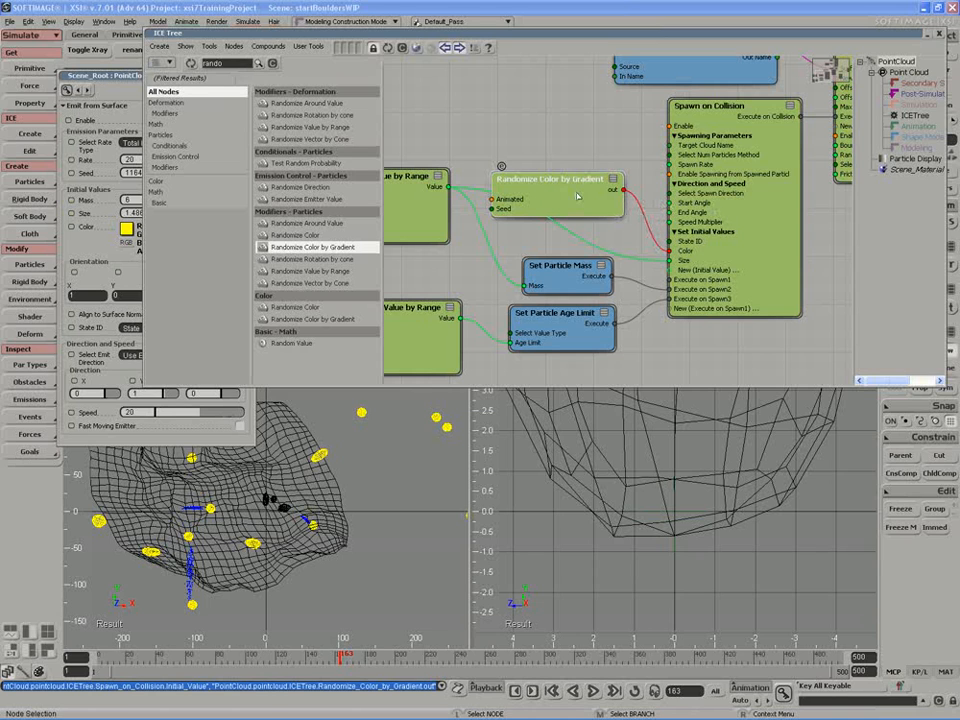
Step: Delete the red marker from the Randomize Color by Gradient ramp and move the green marker to position 0
{"action": "double_click", "coordinate": [576, 196]}
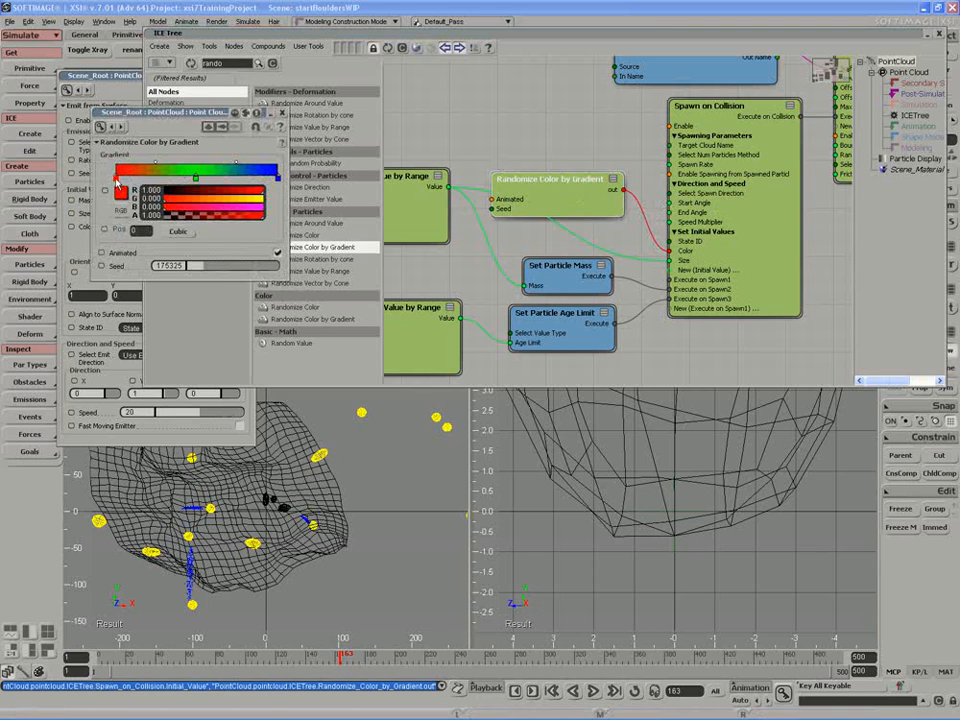
{"action": "right_click", "coordinate": [116, 179]}
{"action": "left_click", "coordinate": [145, 189]}
{"action": "left_click_drag", "start_coordinate": [196, 179], "coordinate": [113, 180]}
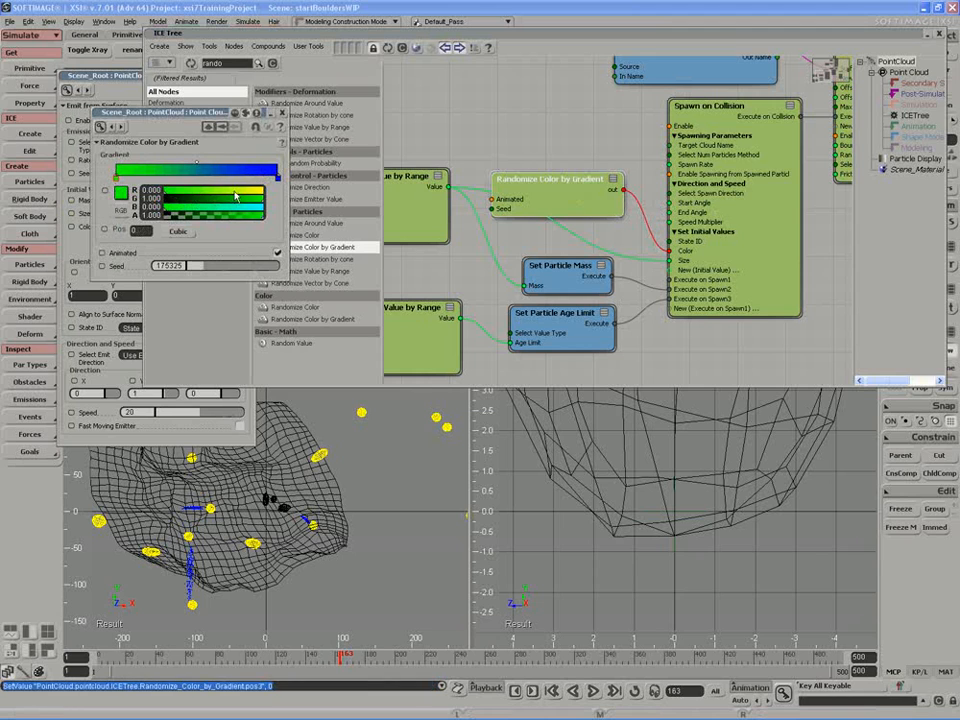
Step: Set the gradient's start colour to light grey with RGB 0.806 and its end colour to white
{"action": "left_click_drag", "start_coordinate": [236, 192], "coordinate": [244, 192], "text": "ctrl"}
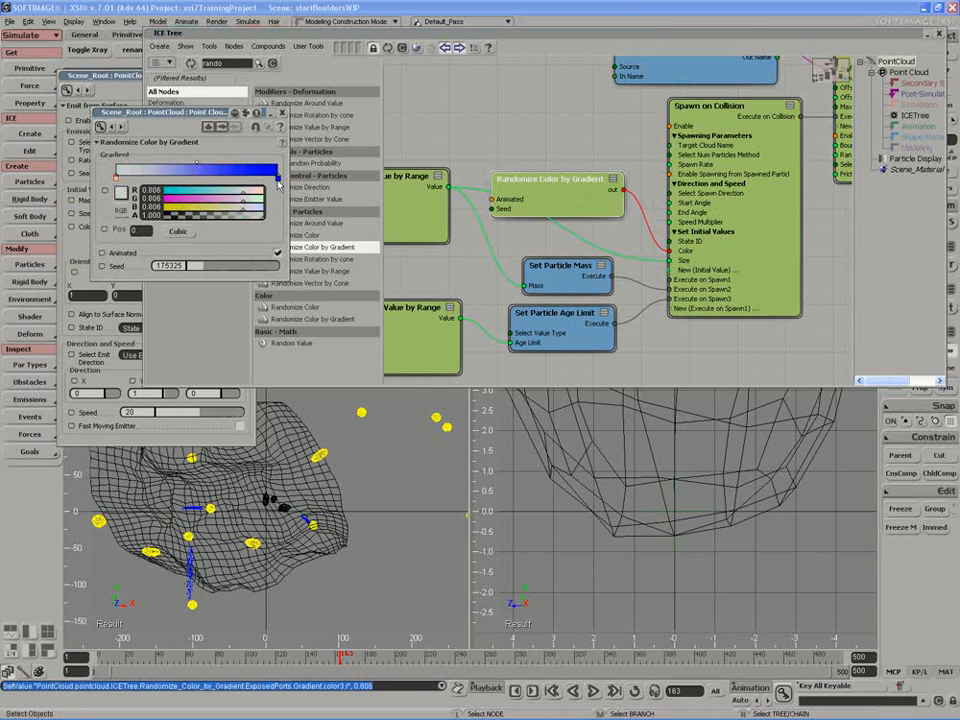
{"action": "left_click", "coordinate": [278, 180]}
{"action": "left_click_drag", "start_coordinate": [166, 191], "coordinate": [265, 196], "text": "ctrl"}
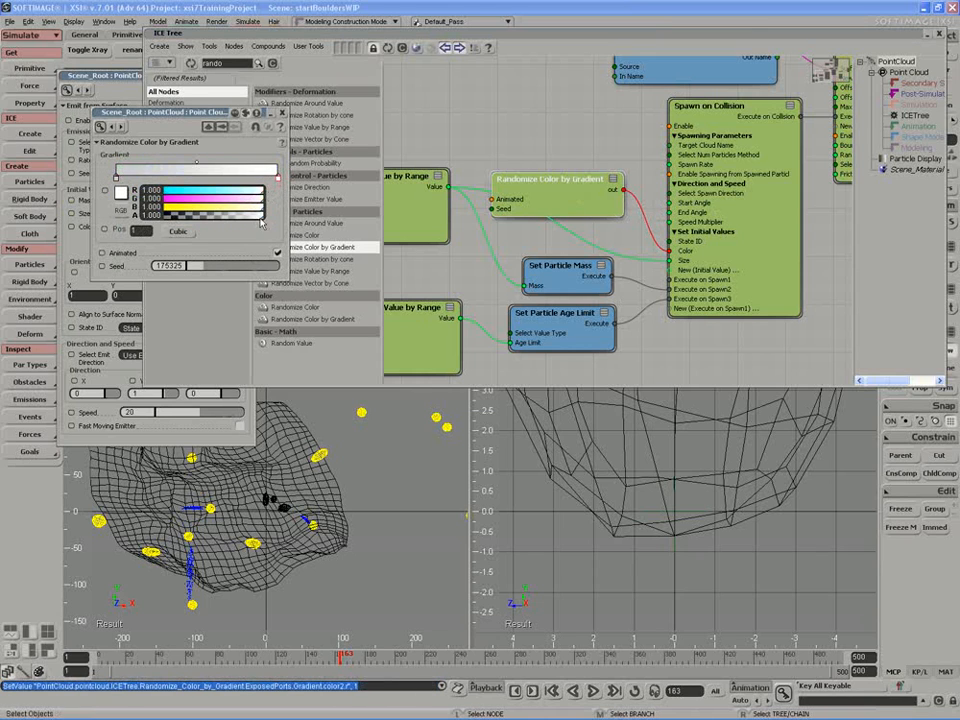
Step: Turn off Animated on the Randomize Color by Gradient node and place the node just above Set Particle Mass
{"action": "left_click", "coordinate": [278, 253]}
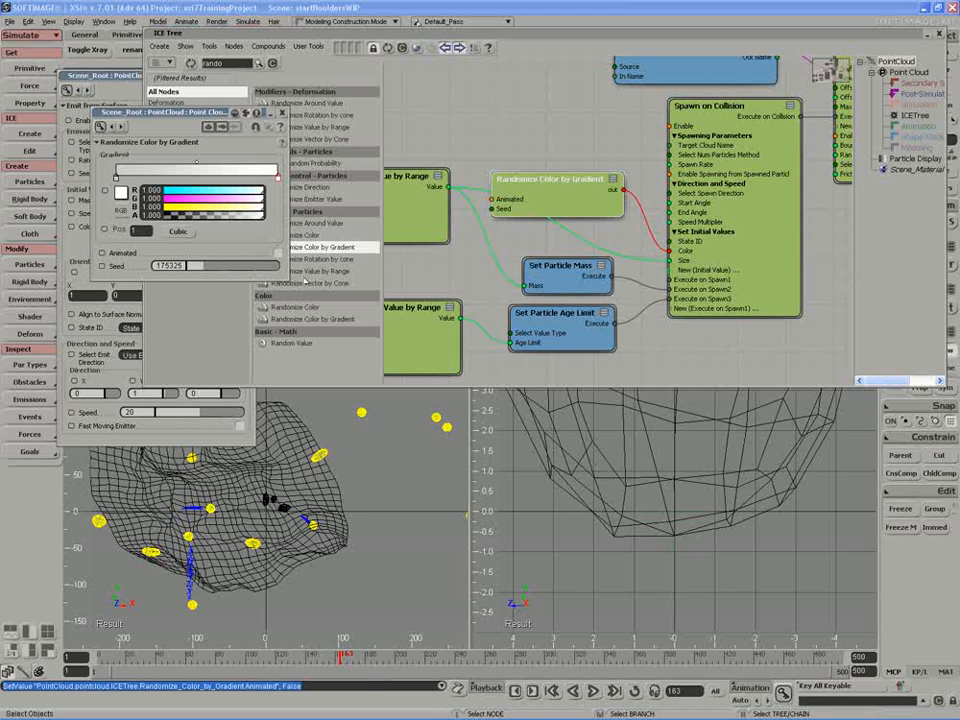
{"action": "left_click", "coordinate": [380, 125]}
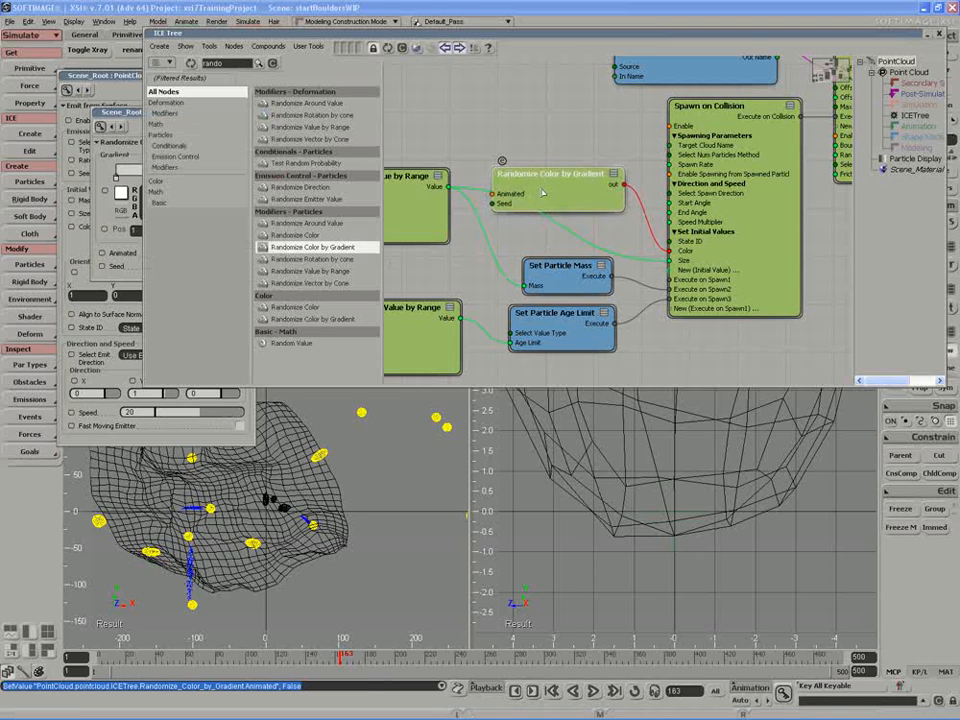
{"action": "left_click_drag", "start_coordinate": [545, 198], "coordinate": [545, 227]}
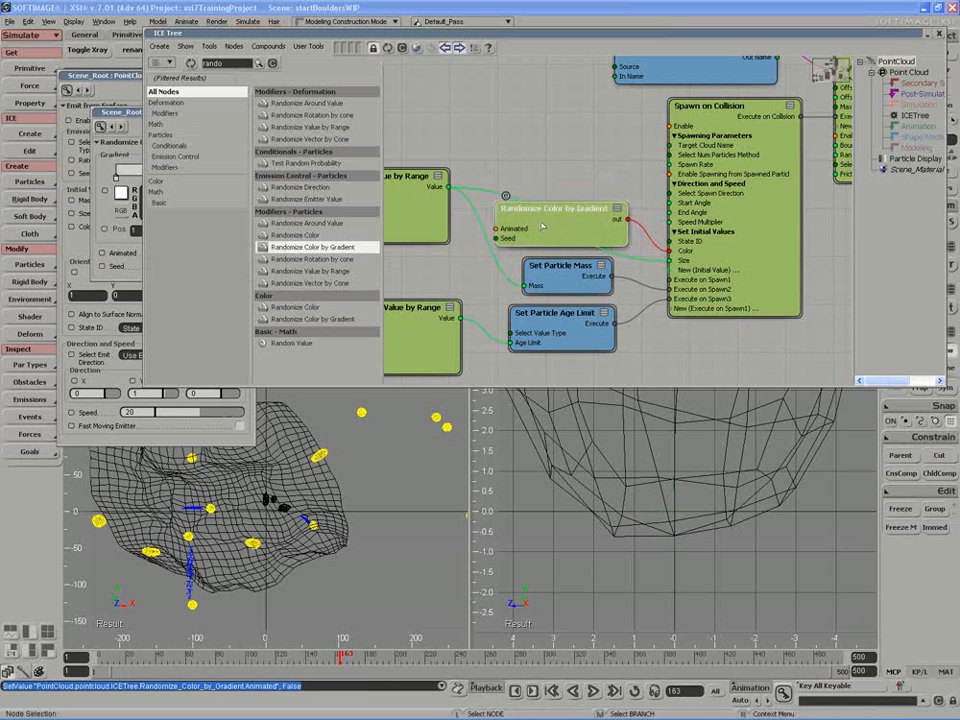
Step: Search the node library for "shape" and connect a Set Particle Shape node to an execute input on Spawn on Collision
{"action": "double_click", "coordinate": [233, 64]}
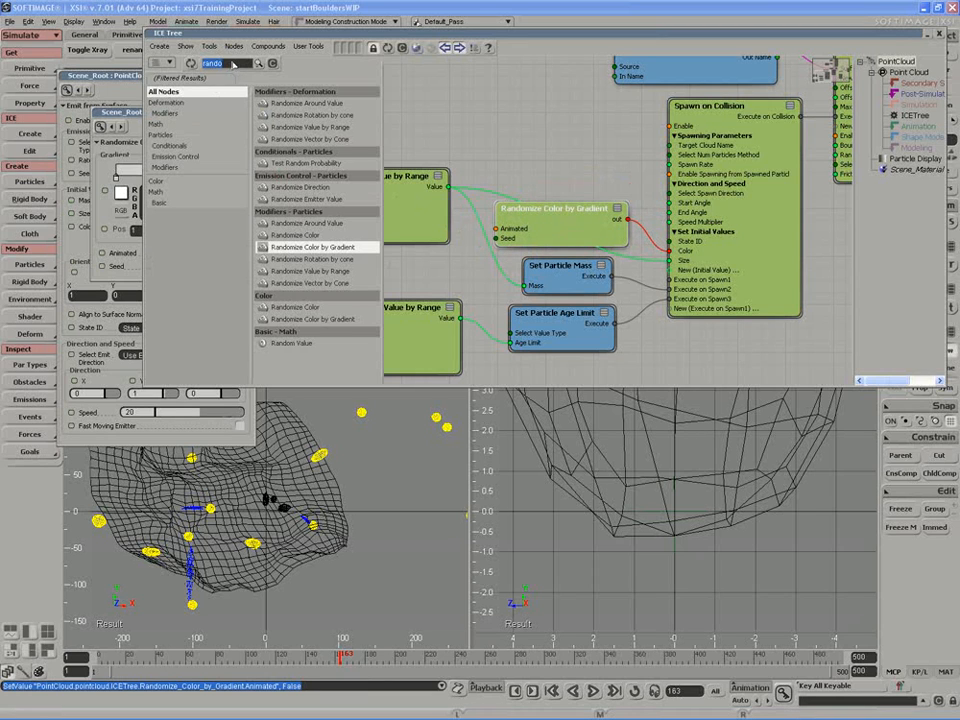
{"action": "type", "text": "shape"}
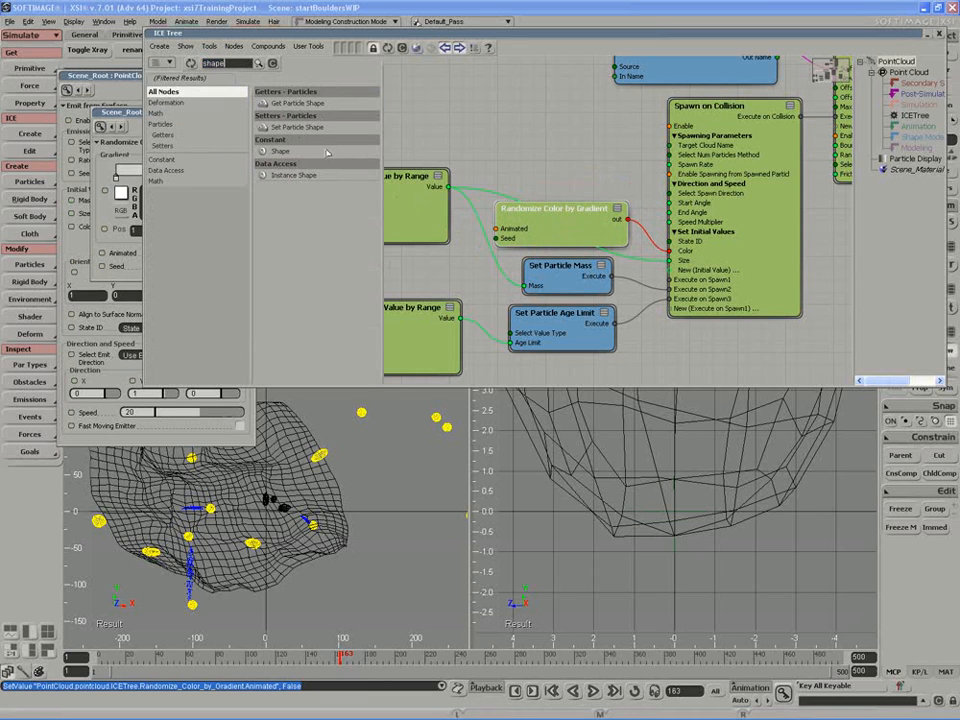
{"action": "left_click_drag", "start_coordinate": [298, 127], "coordinate": [671, 280]}
Step: Rearrange the tree so Set Particle Shape sits between Randomize Color by Gradient and Set Particle Mass, with the upper Randomize Value by Range node further away
{"action": "key", "text": "s"}
{"action": "left_click_drag", "start_coordinate": [599, 338], "coordinate": [552, 236]}
{"action": "mouse_move", "coordinate": [568, 285]}
{"action": "middle_mouse_down"}
{"action": "mouse_move", "coordinate": [571, 333]}
{"action": "mouse_move", "coordinate": [567, 310]}
{"action": "middle_mouse_up"}
{"action": "left_click_drag", "start_coordinate": [568, 209], "coordinate": [569, 171]}
{"action": "left_click_drag", "start_coordinate": [546, 246], "coordinate": [567, 254]}
{"action": "left_click_drag", "start_coordinate": [443, 224], "coordinate": [415, 212]}
Step: Set the shape in the Set Particle Shape node to Sphere and close its properties
{"action": "double_click", "coordinate": [577, 253]}
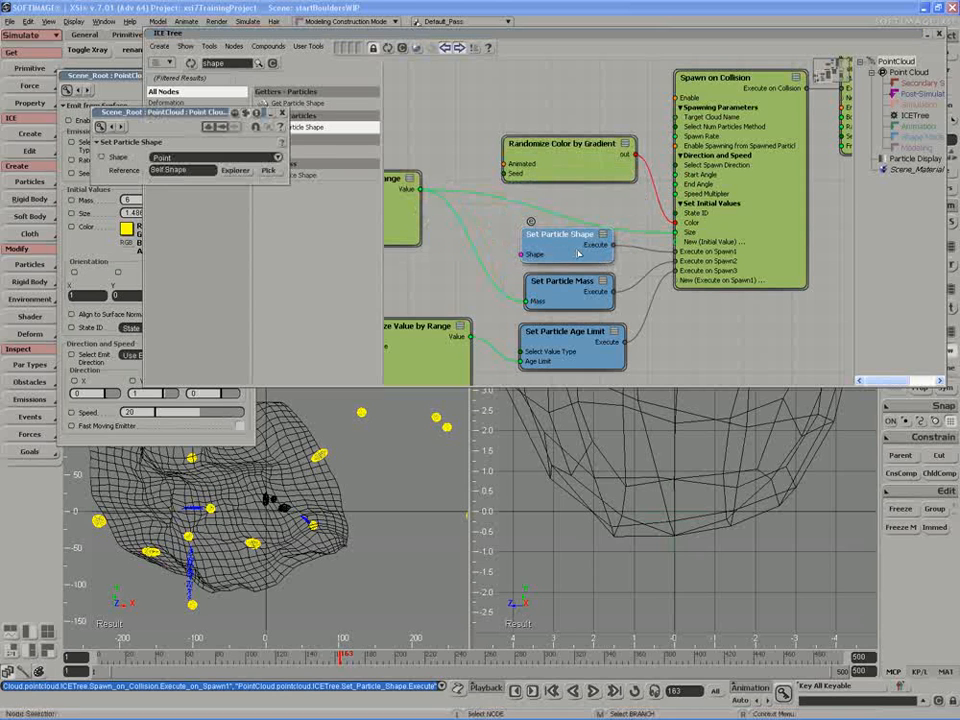
{"action": "left_click", "coordinate": [190, 157]}
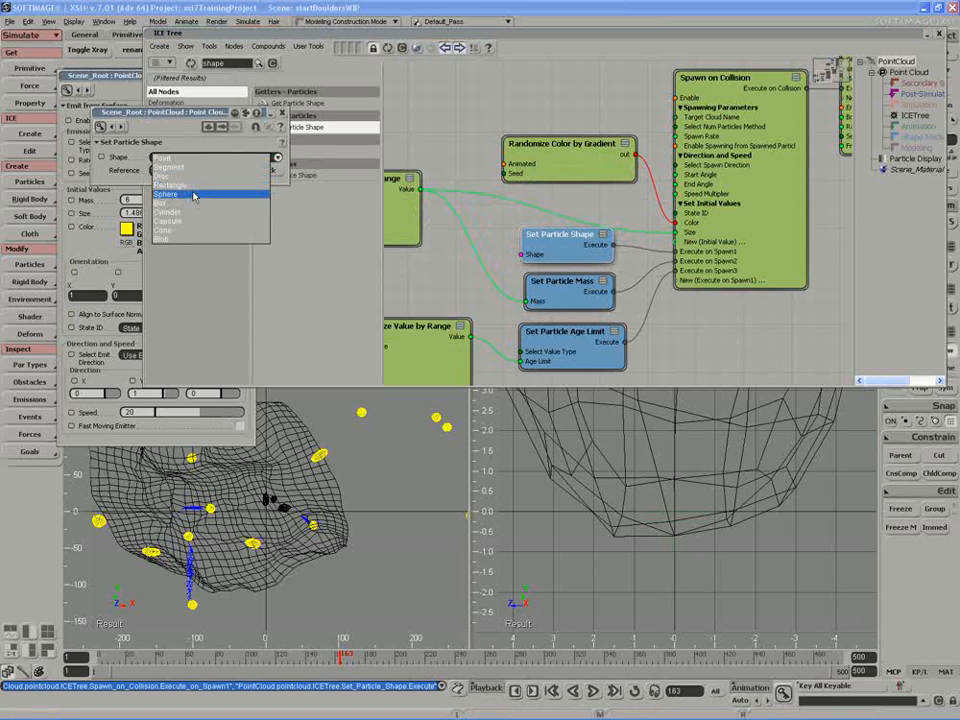
{"action": "left_click", "coordinate": [194, 195]}
{"action": "left_click", "coordinate": [283, 116]}
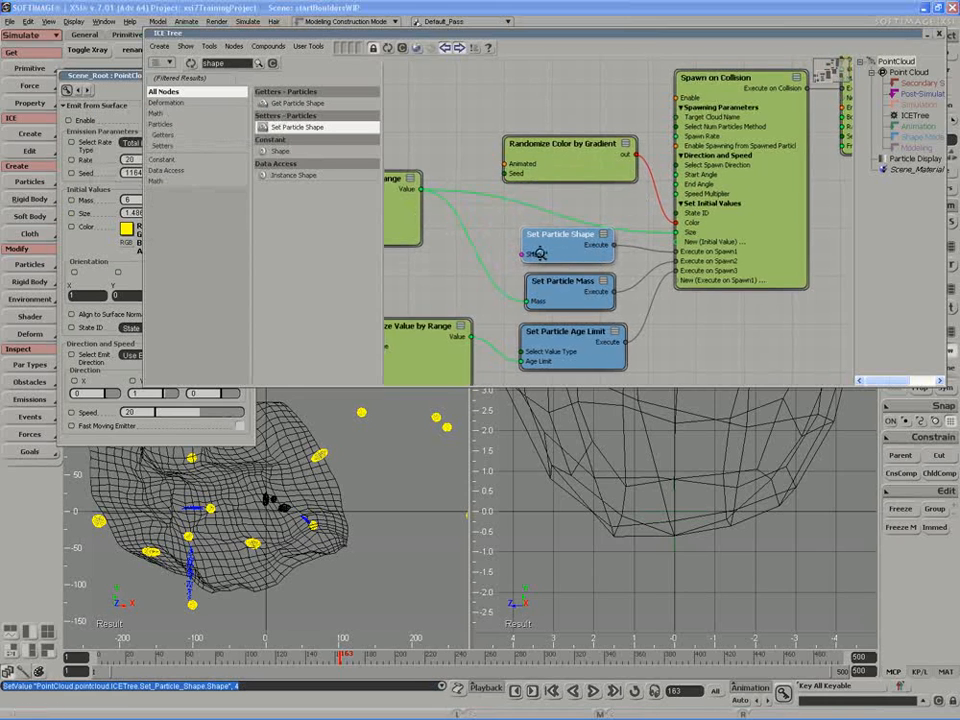
Step: Fine-tune the positions of the Set Particle Shape node and of Set Particle Age Limit with its connected randomizer
{"action": "middle_click_drag", "start_coordinate": [537, 252], "coordinate": [553, 257]}
{"action": "left_click_drag", "start_coordinate": [581, 254], "coordinate": [572, 255]}
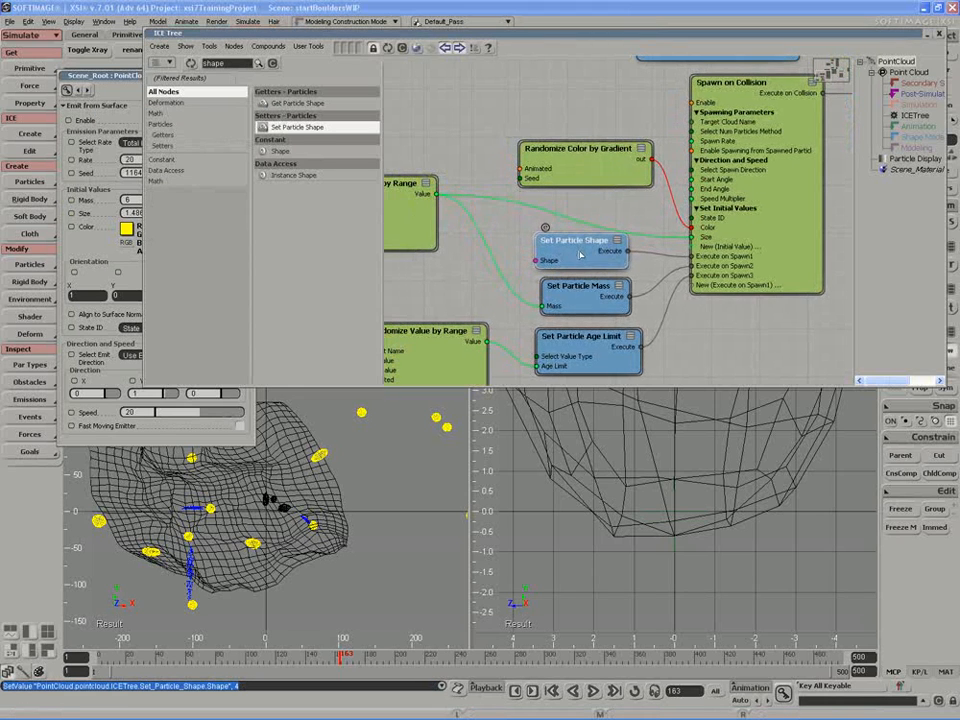
{"action": "middle_click_drag", "start_coordinate": [567, 250], "coordinate": [583, 254]}
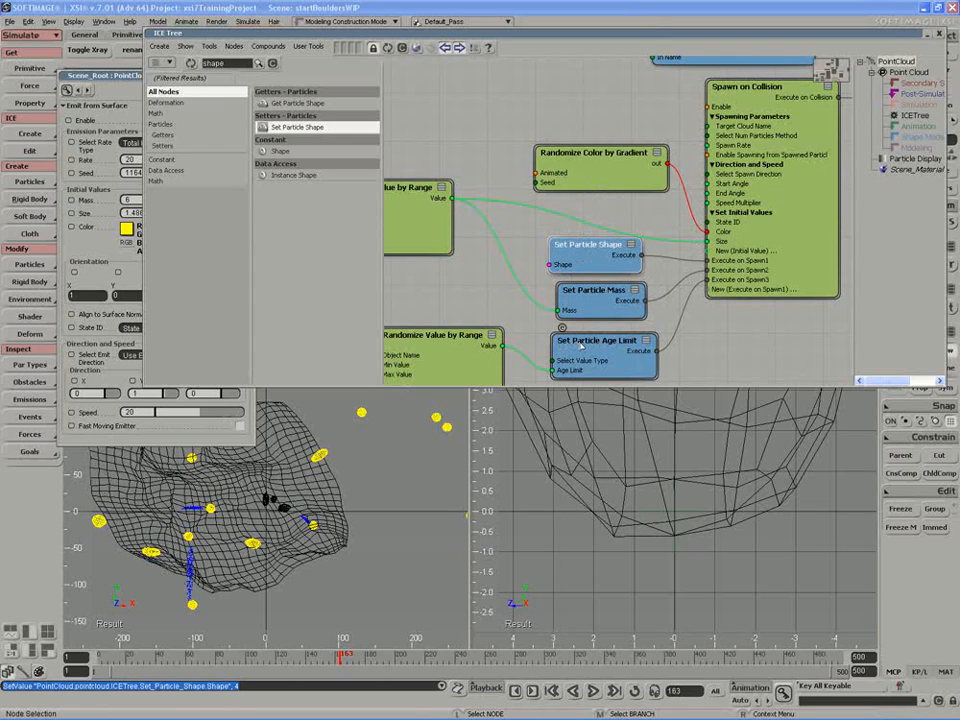
{"action": "left_click_drag", "start_coordinate": [582, 344], "coordinate": [565, 346]}
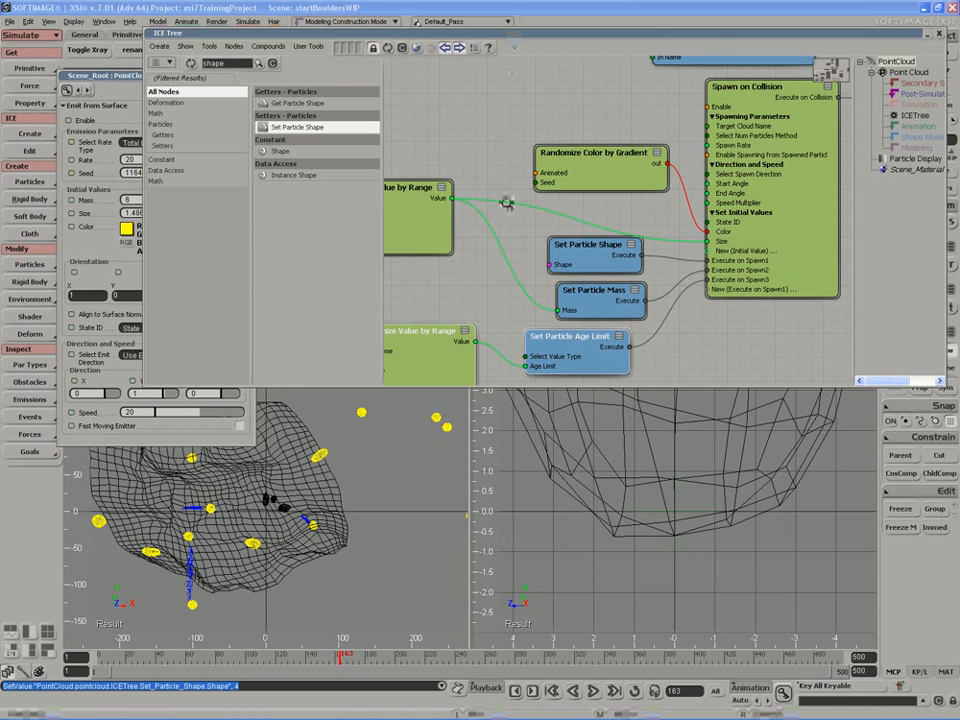
Step: Check the value range in the Randomize Value by Range node that feeds Size and Mass
{"action": "left_click_drag", "start_coordinate": [507, 203], "coordinate": [587, 212]}
{"action": "double_click", "coordinate": [465, 217]}
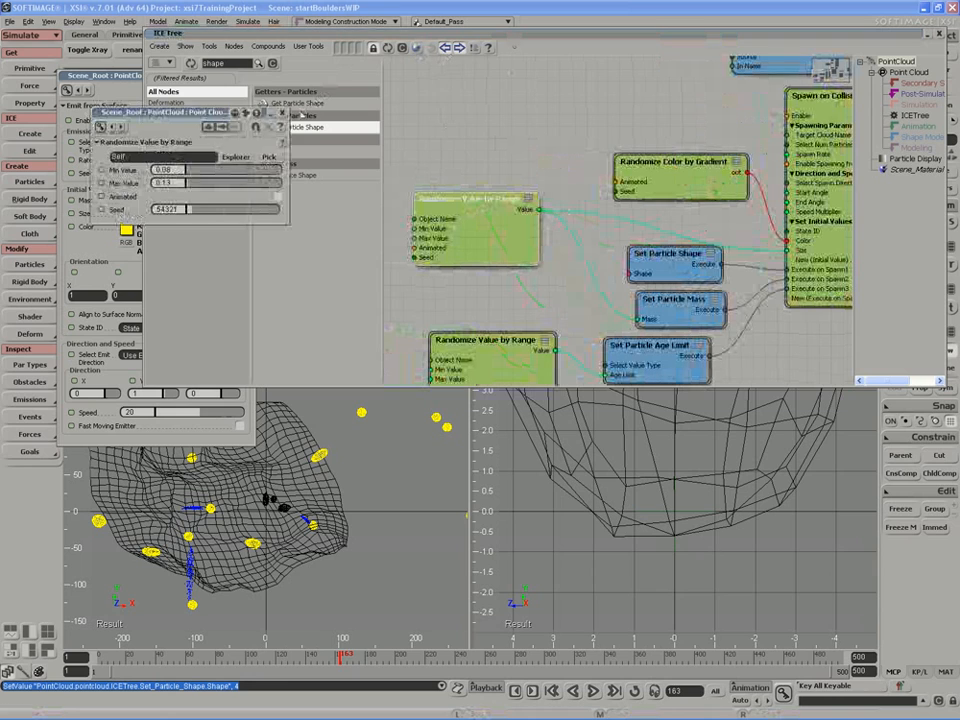
{"action": "left_click", "coordinate": [281, 112]}
Step: Collapse the ICE Tree, close the Emit from Surface properties, and play the simulation in a maximized Camera view
{"action": "double_click", "coordinate": [354, 35]}
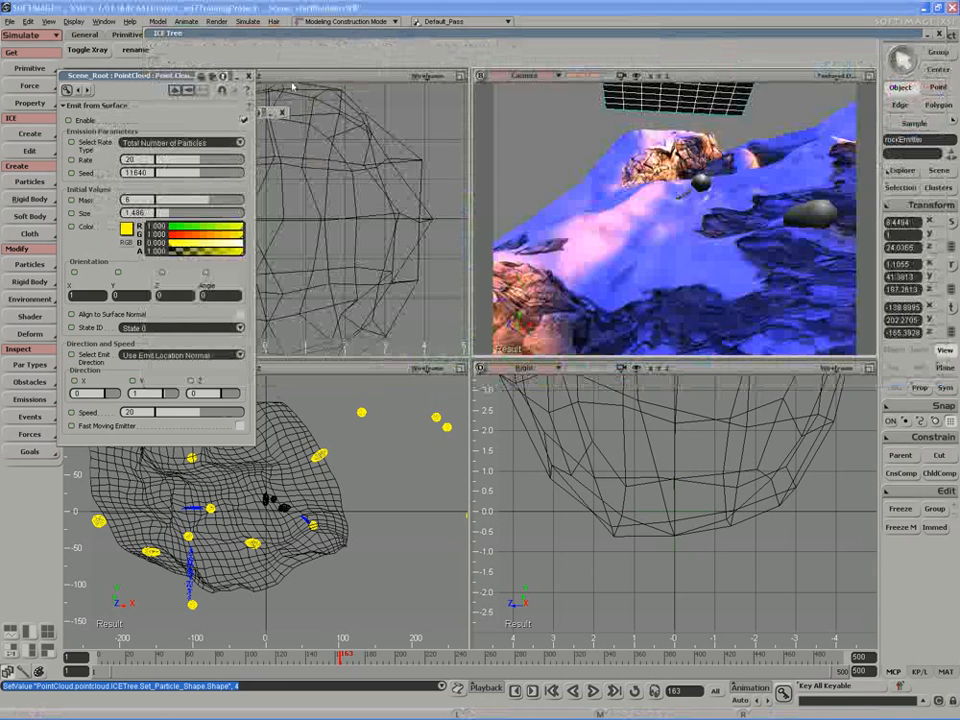
{"action": "left_click", "coordinate": [250, 76]}
{"action": "left_click", "coordinate": [864, 75]}
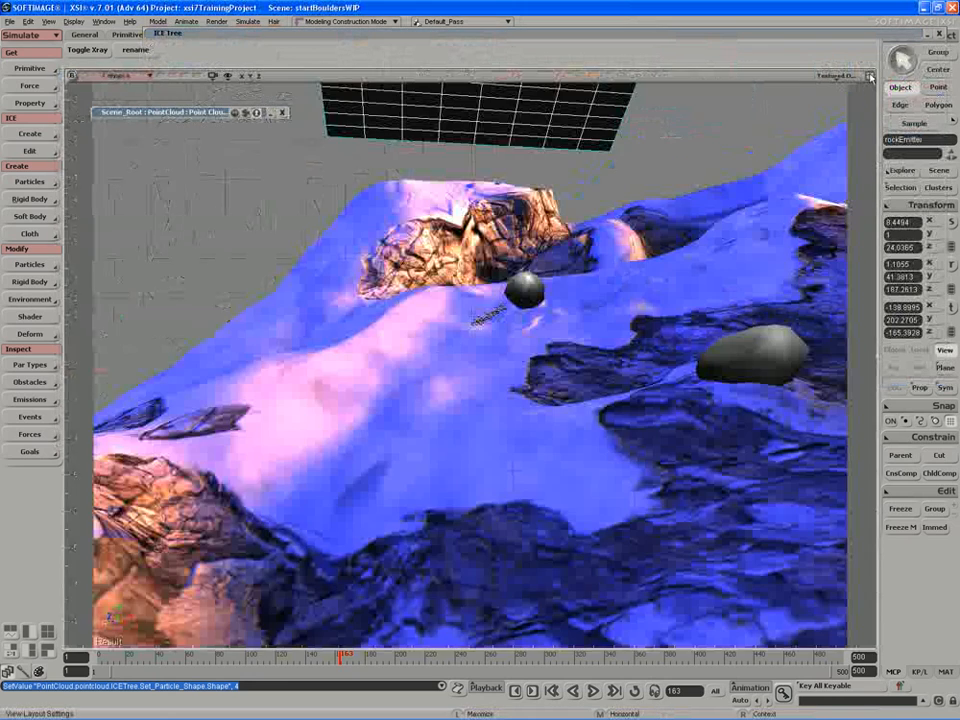
{"action": "left_click", "coordinate": [592, 692]}
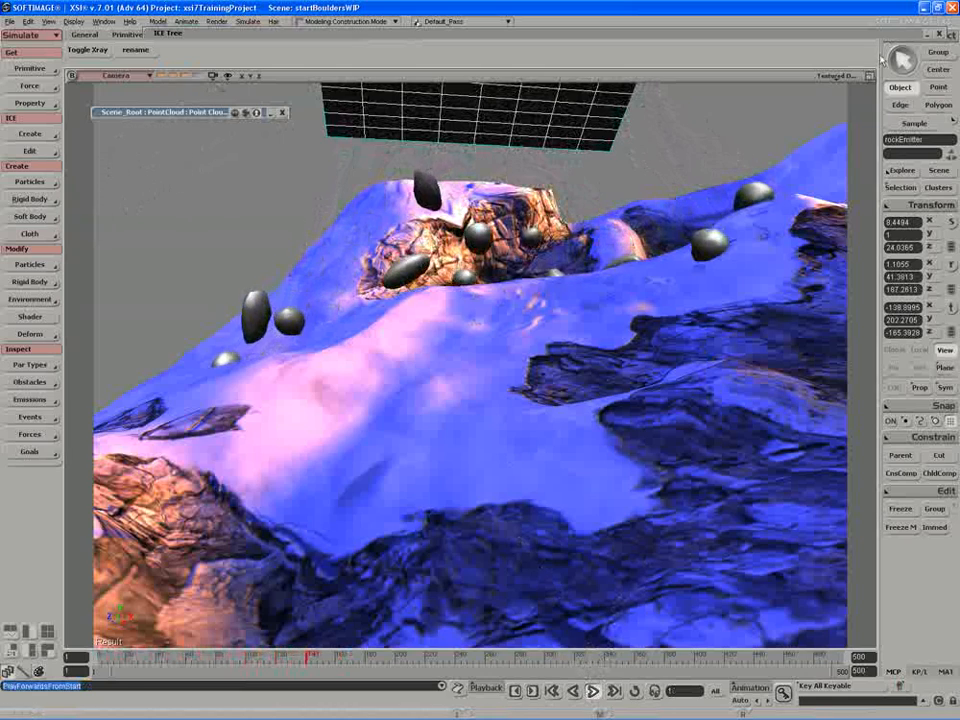
Step: Switch the Camera view to wireframe and replay the simulation from the start, stopping around frame 137
{"action": "middle_click", "coordinate": [835, 78]}
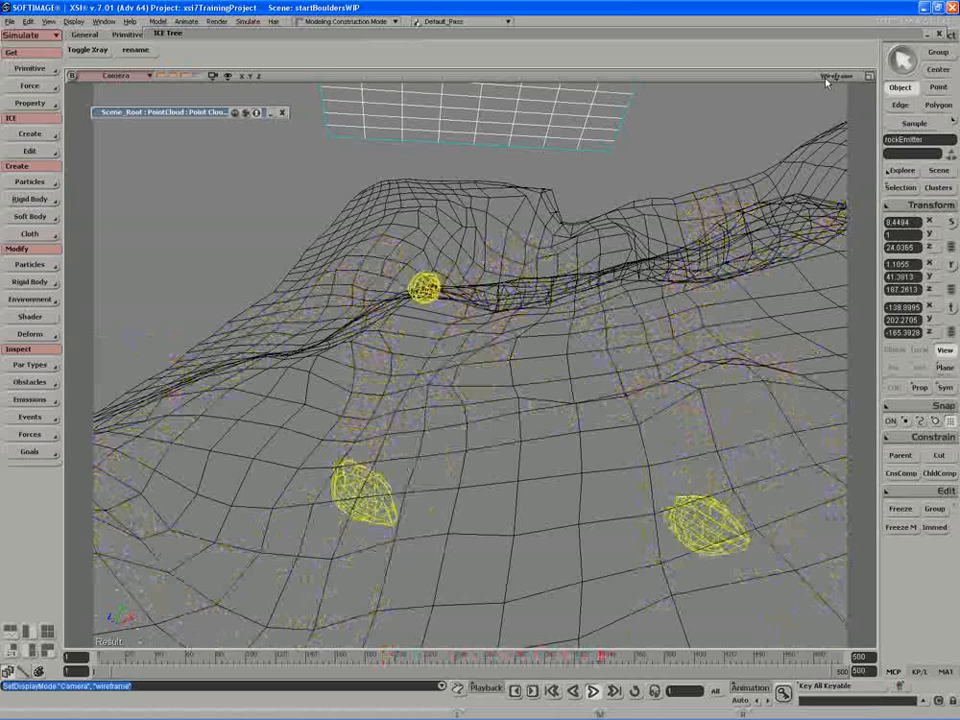
{"action": "left_click", "coordinate": [592, 692]}
{"action": "left_click", "coordinate": [592, 692]}
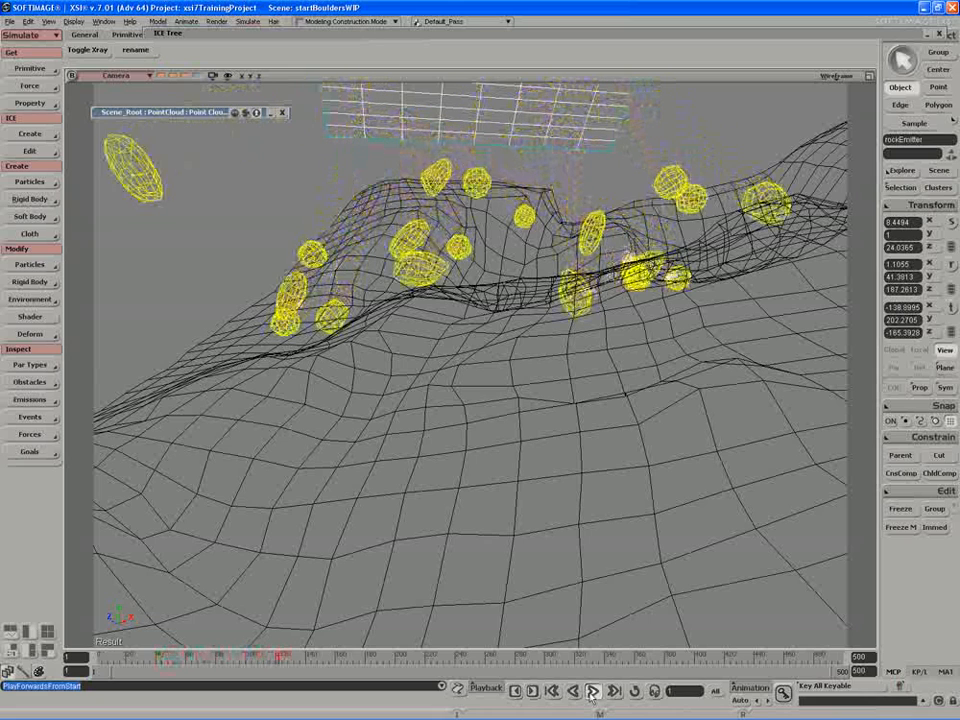
{"action": "left_click", "coordinate": [591, 694]}
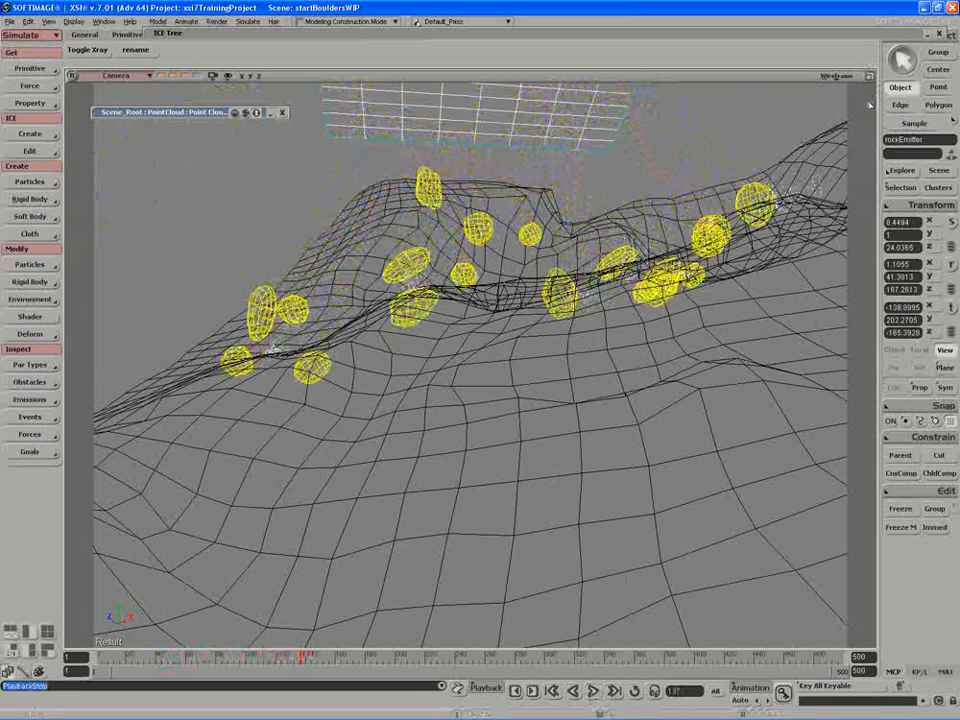
{"action": "left_click", "coordinate": [869, 76]}
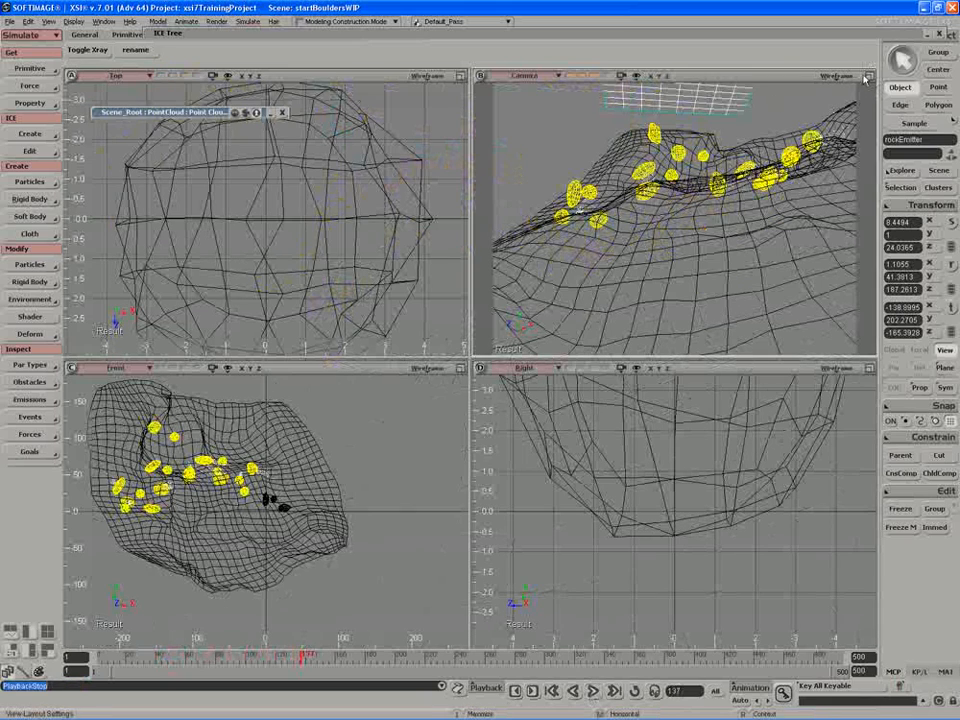